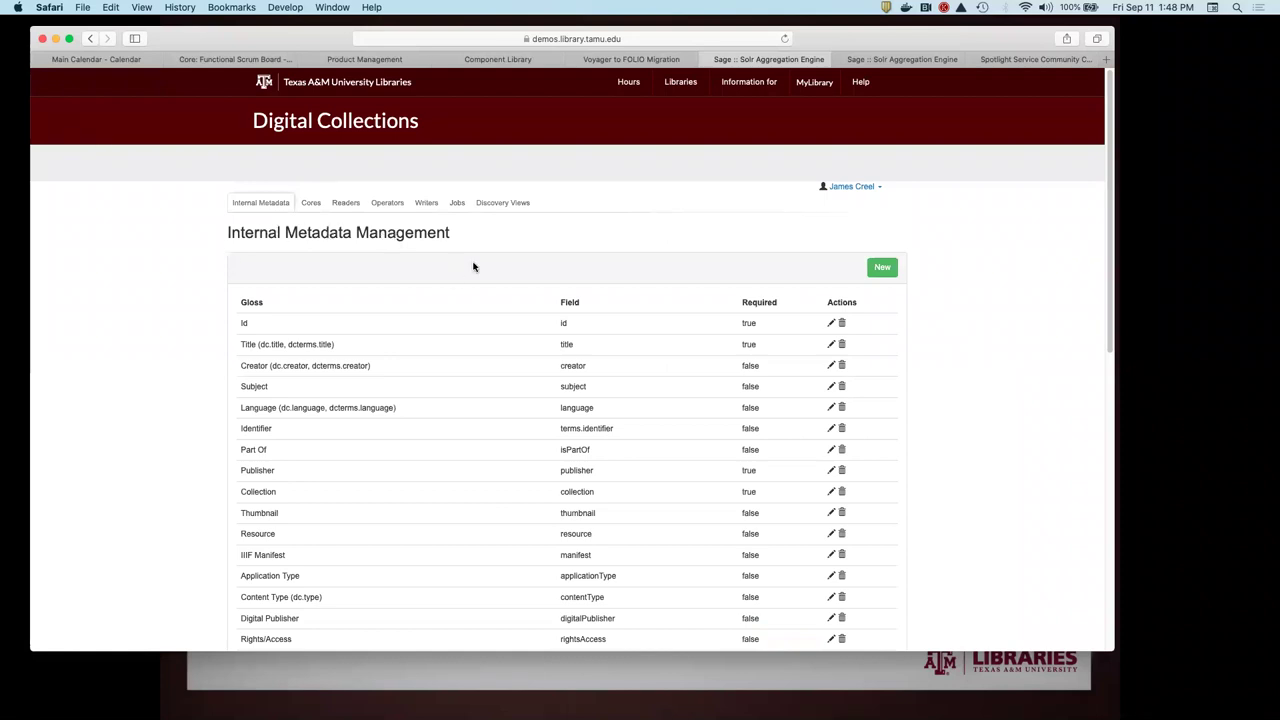
# - Highlight the title, creator and subject field names and the Subject gloss, then go to the Cores list
pyautogui.doubleClick(566, 344)
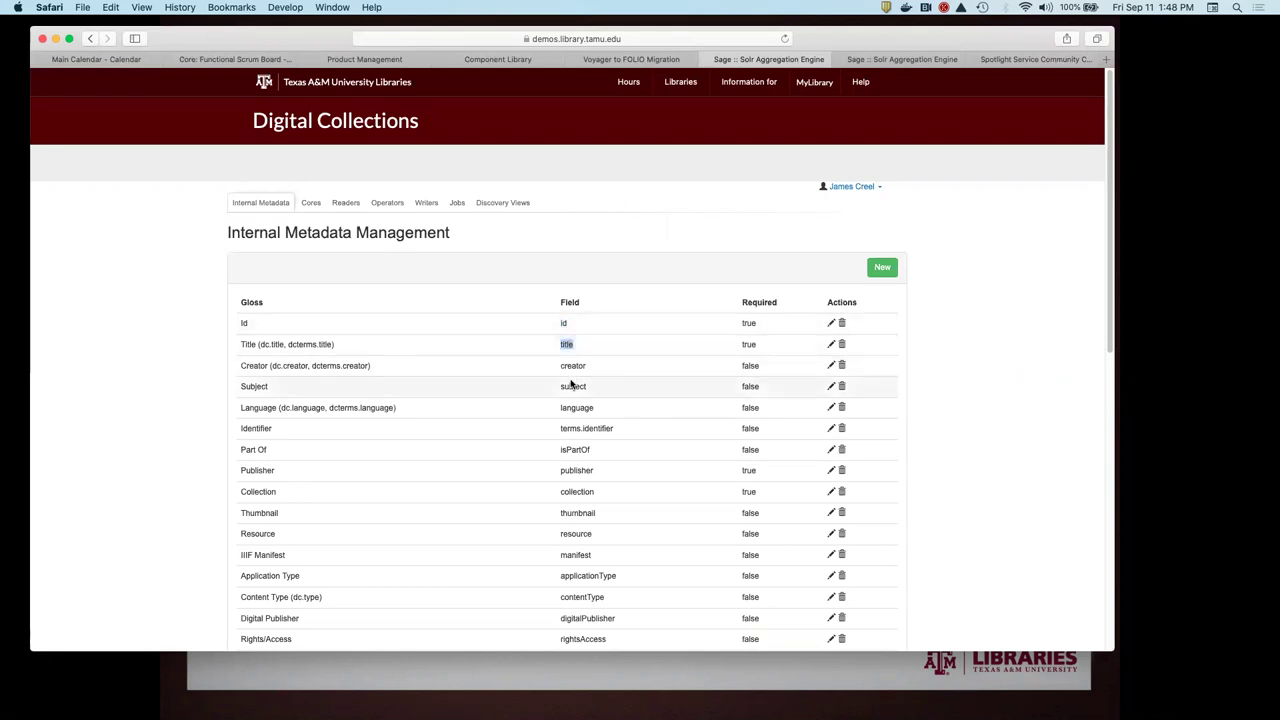
pyautogui.doubleClick(573, 366)
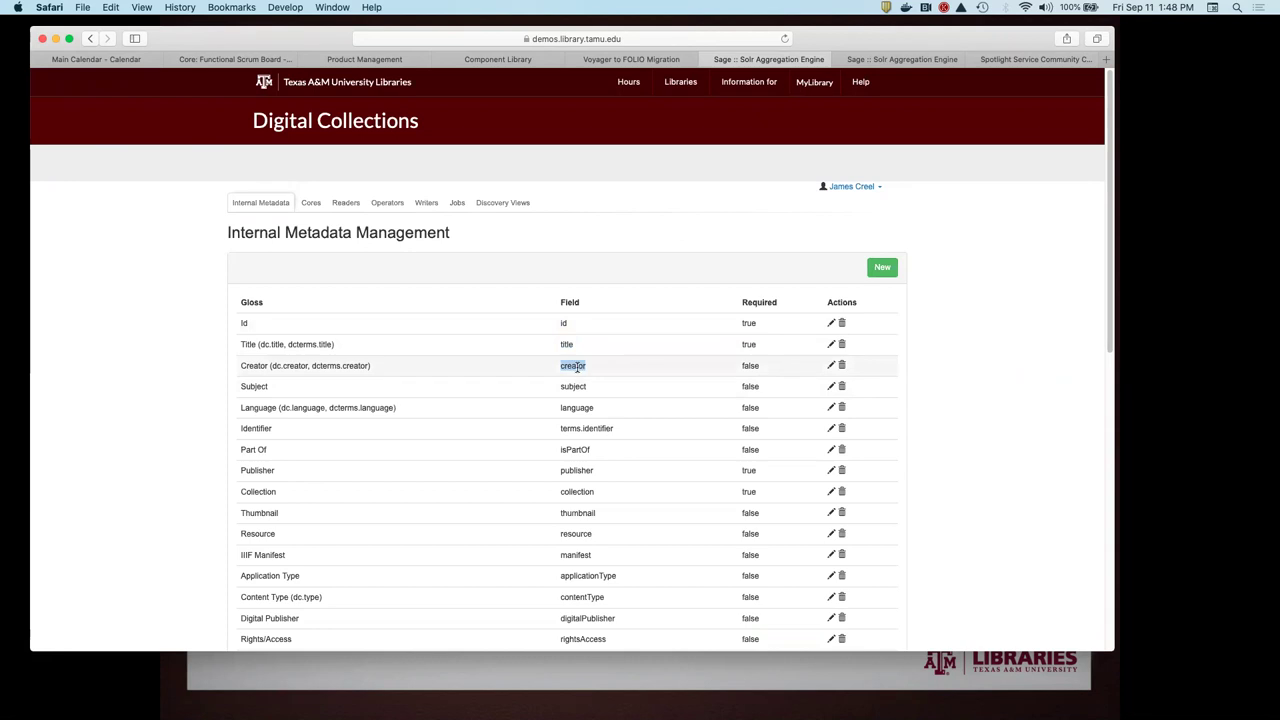
pyautogui.doubleClick(575, 386)
pyautogui.doubleClick(262, 386)
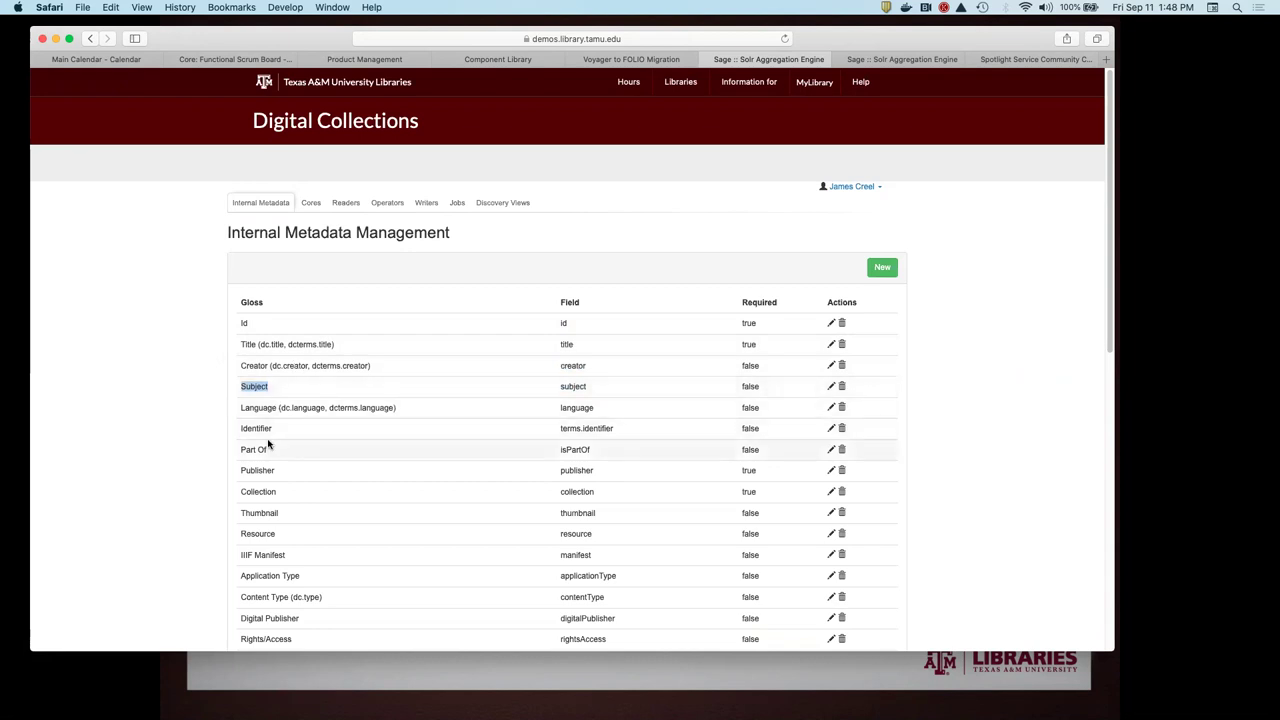
pyautogui.click(163, 379)
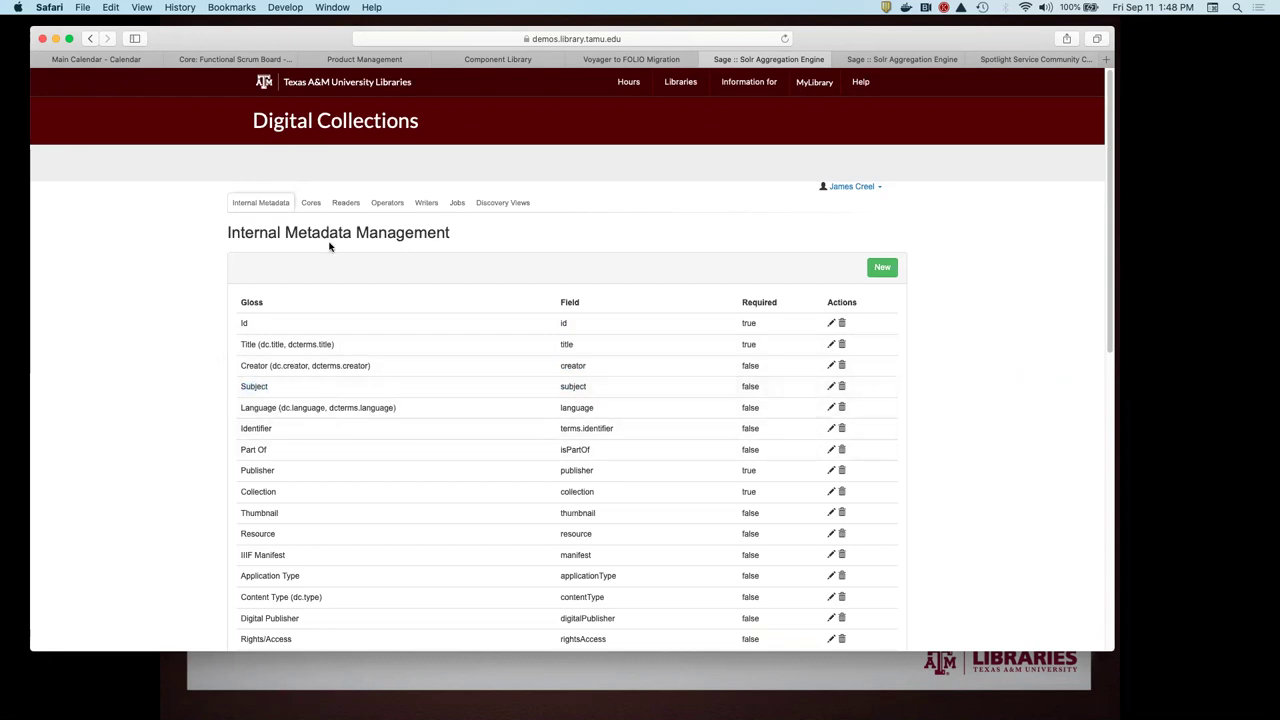
pyautogui.click(313, 204)
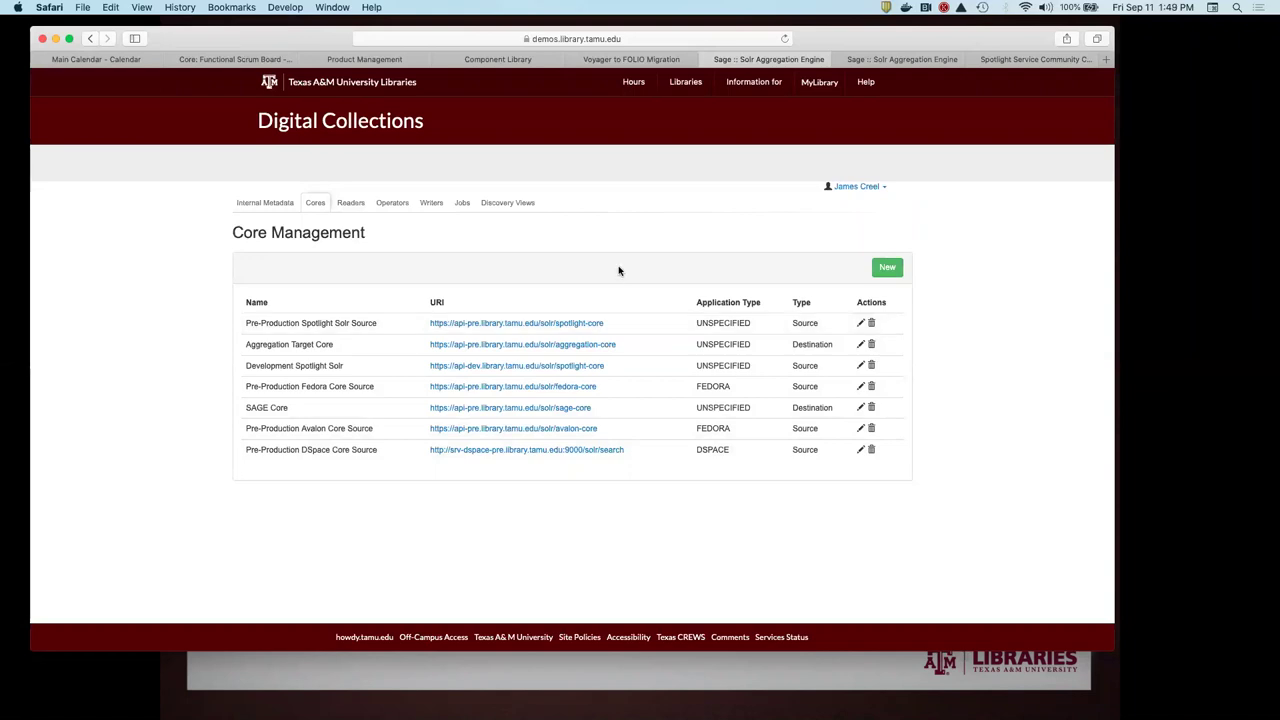
# - Open the Pre Berger Cloonan Reader's settings from the Readers list
pyautogui.click(355, 204)
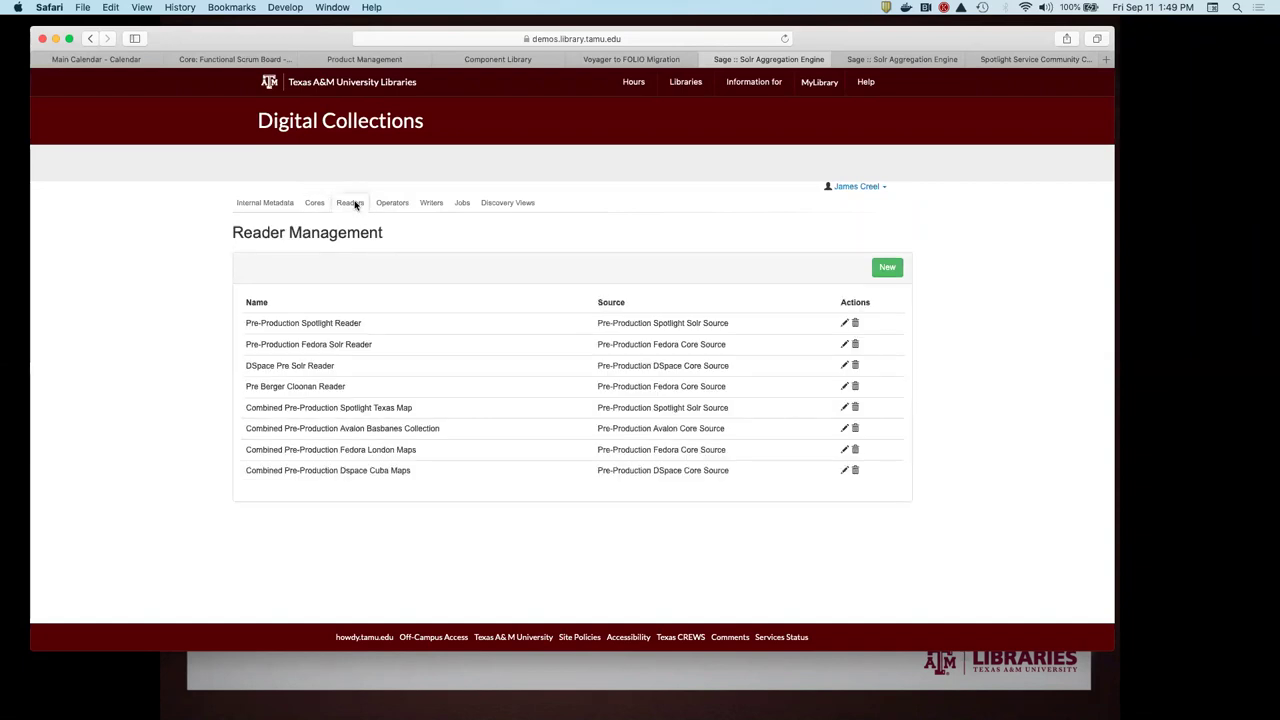
pyautogui.click(845, 387)
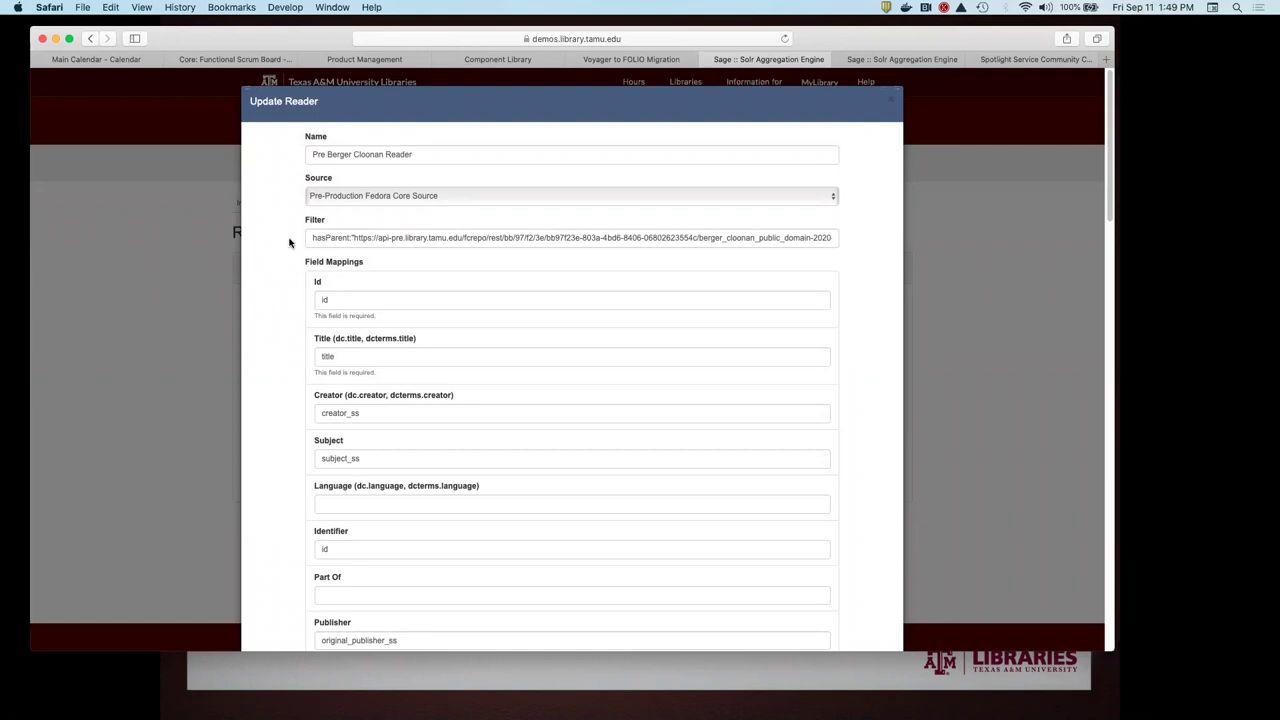
# - Review the reader's mappings, highlighting the Creator field's creator_ss value, then close without saving
pyautogui.scroll(-3, 243, 320)
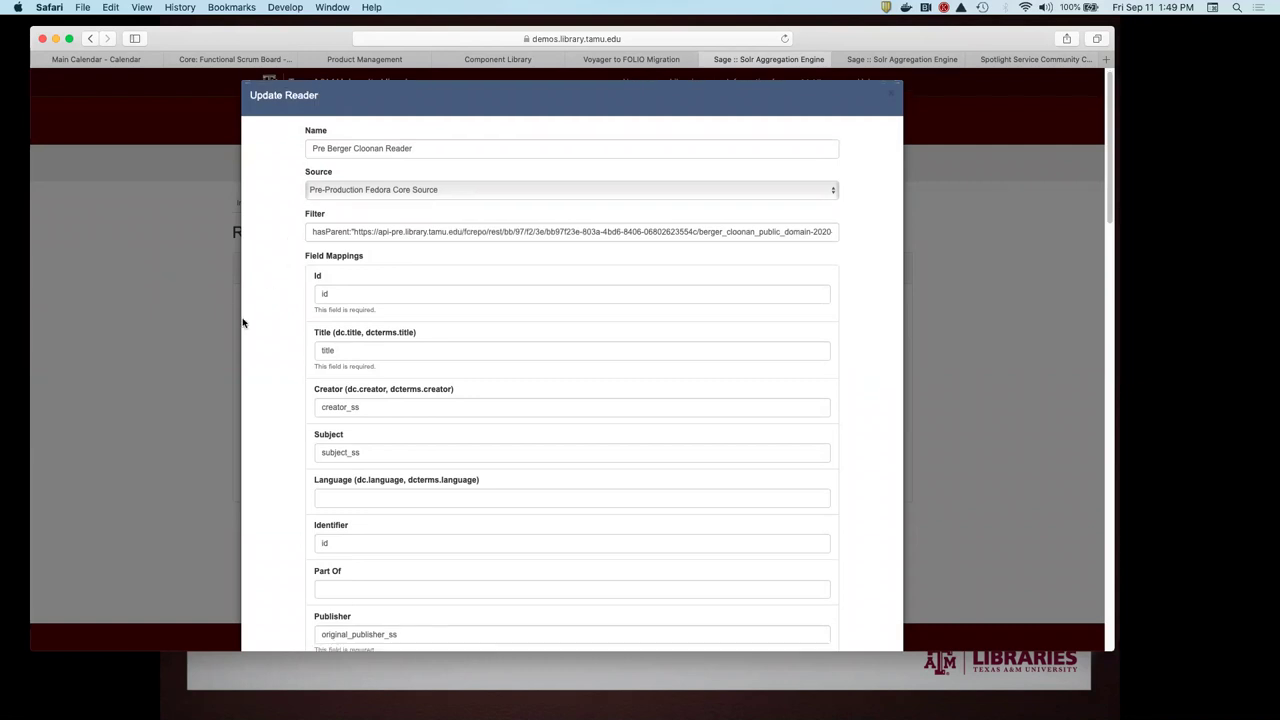
pyautogui.scroll(-1, 305, 329)
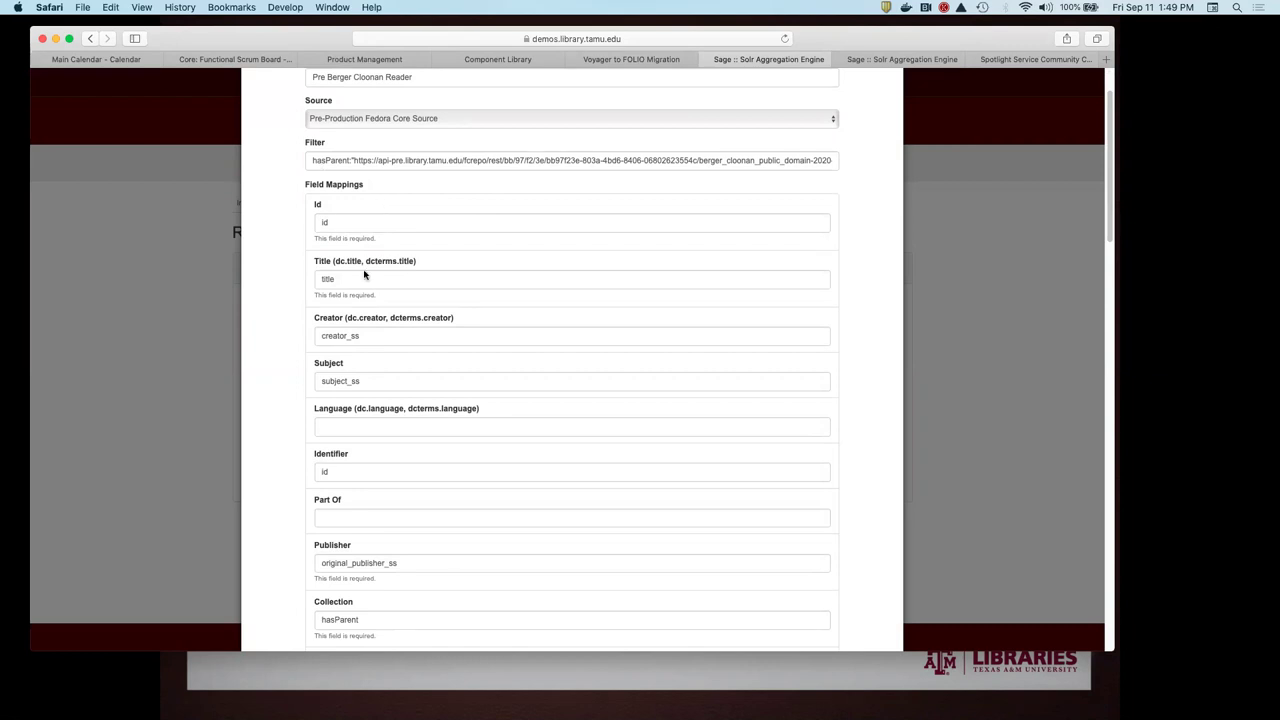
pyautogui.scroll(-2, 366, 277)
pyautogui.moveTo(373, 282); pyautogui.dragTo(318, 282)
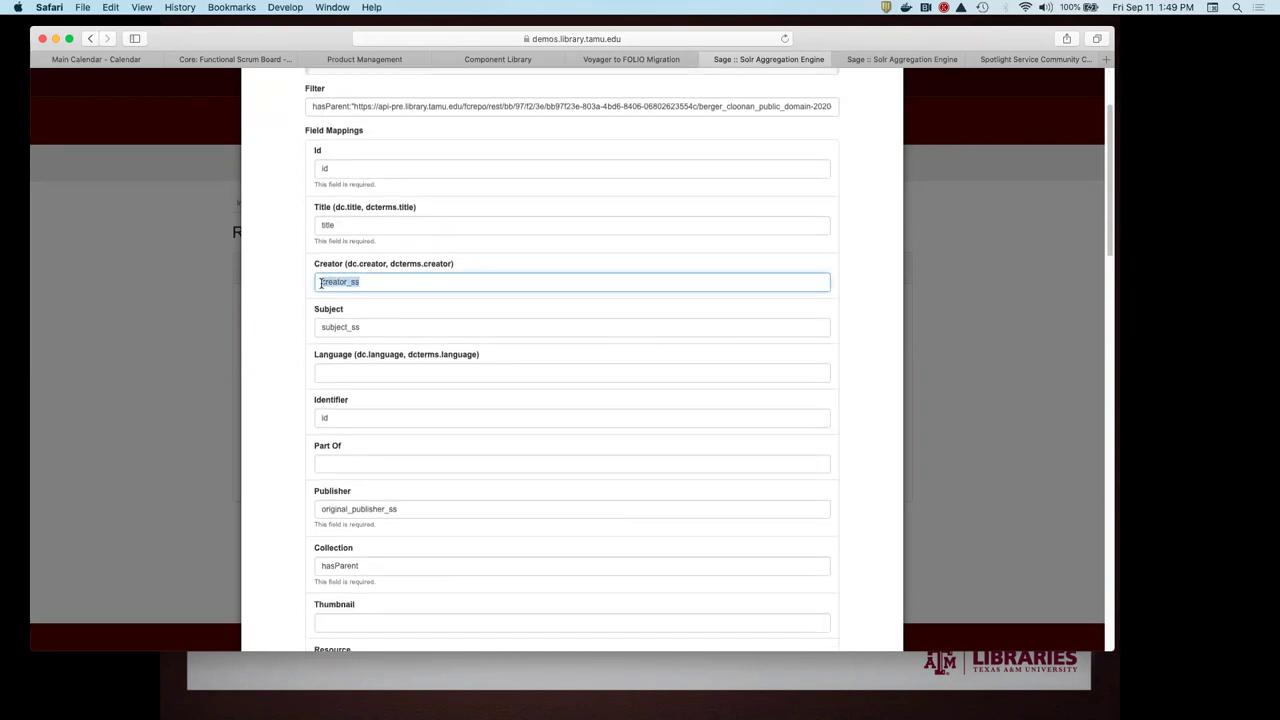
pyautogui.click(466, 266)
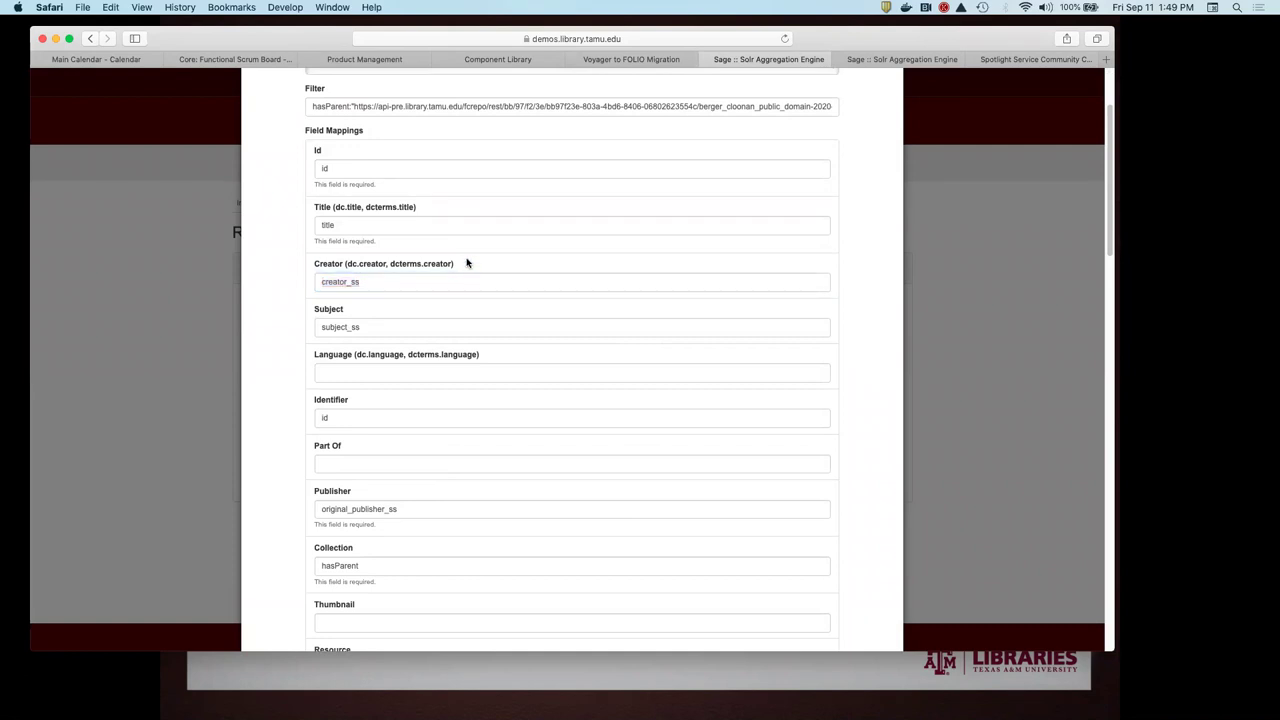
pyautogui.moveTo(463, 257); pyautogui.dragTo(316, 259)
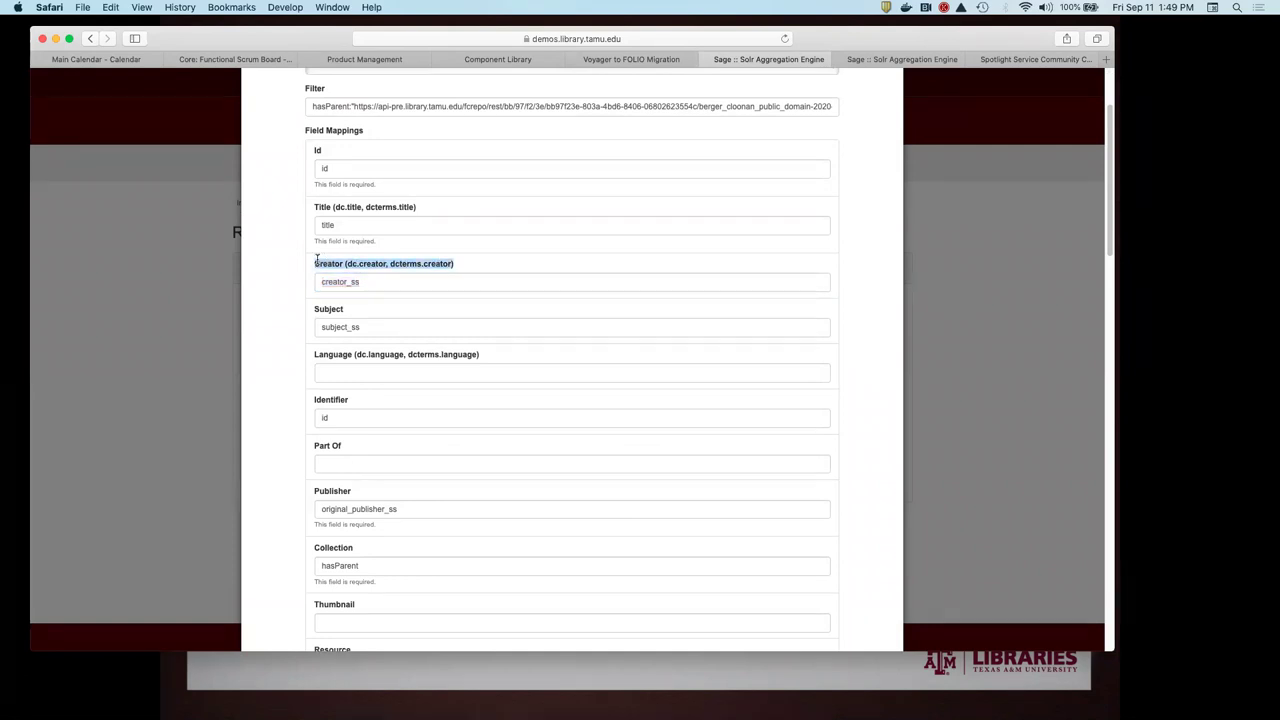
pyautogui.click(337, 268)
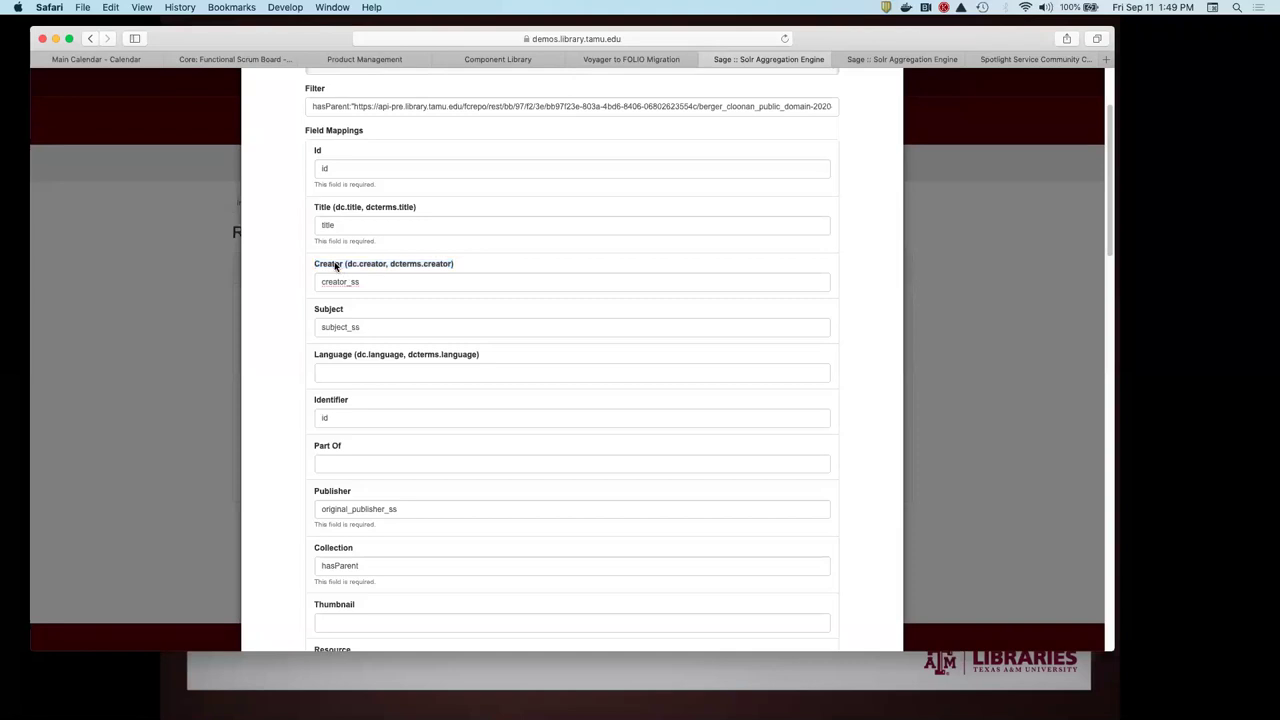
pyautogui.scroll(-3, 335, 270)
pyautogui.scroll(5, 335, 270)
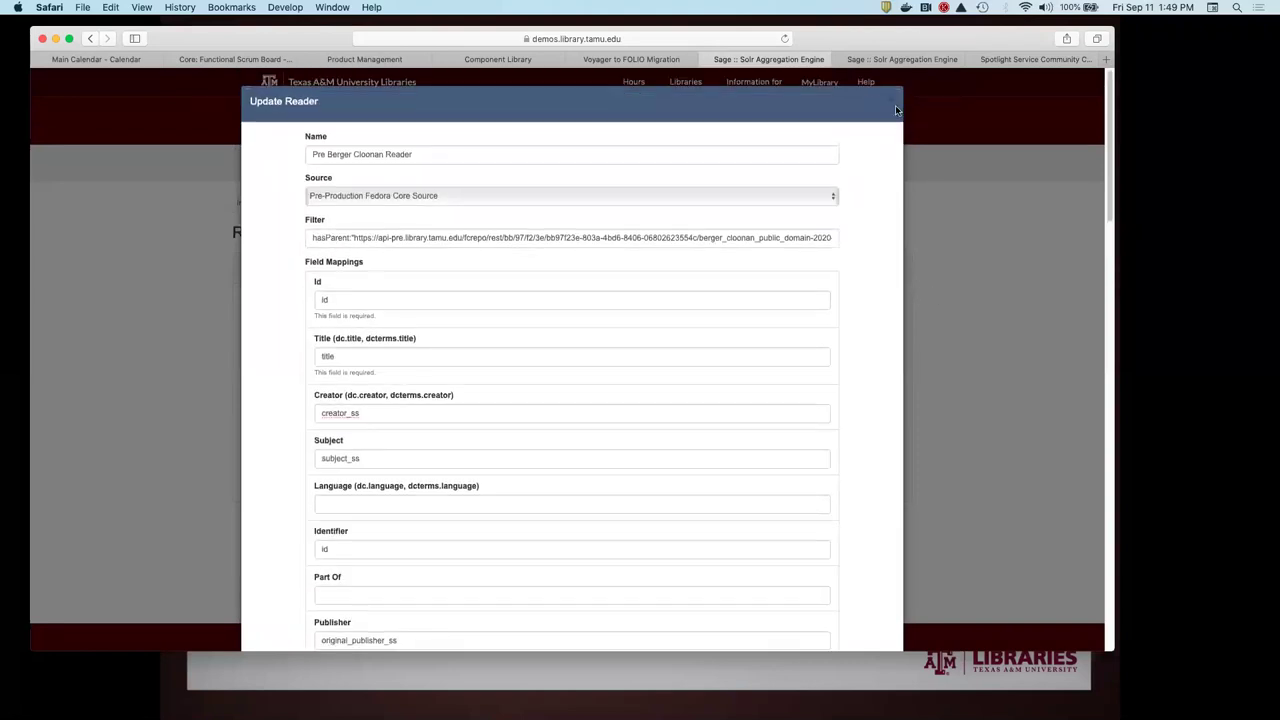
pyautogui.click(891, 97)
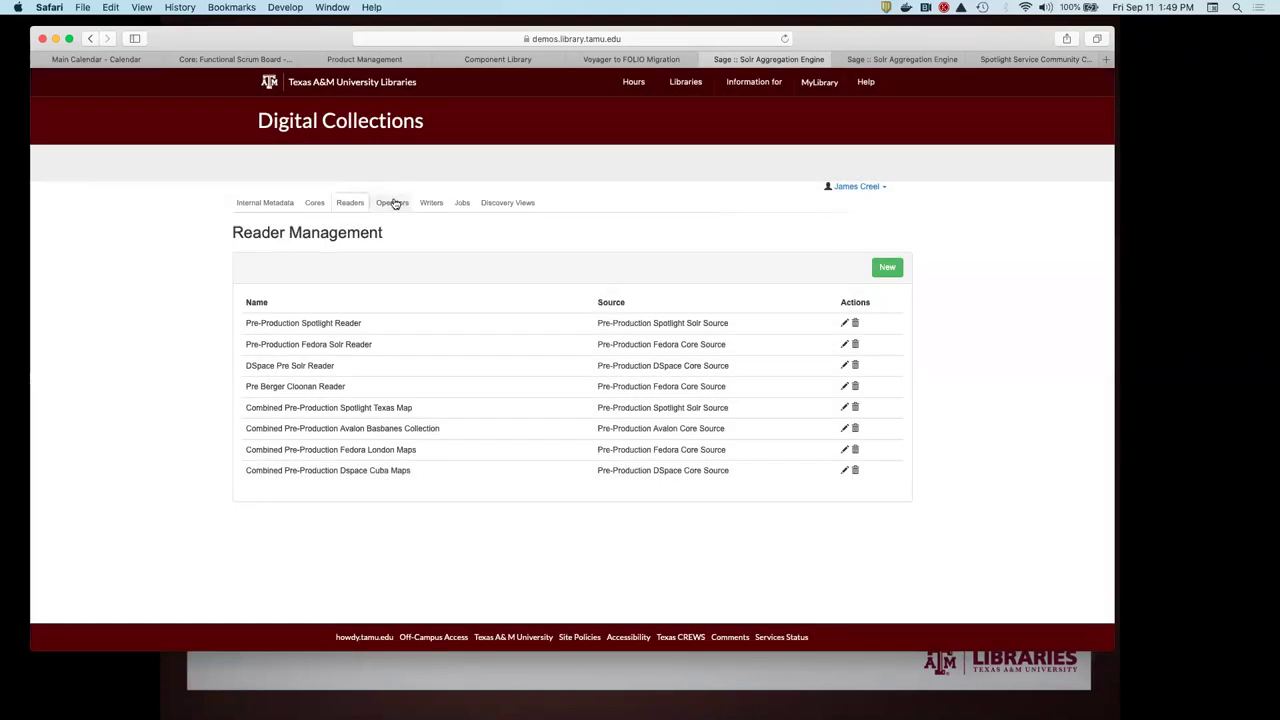
# - Open the Manifest Template operator's settings from the Operators list
pyautogui.click(392, 202)
pyautogui.scroll(-3, 370, 429)
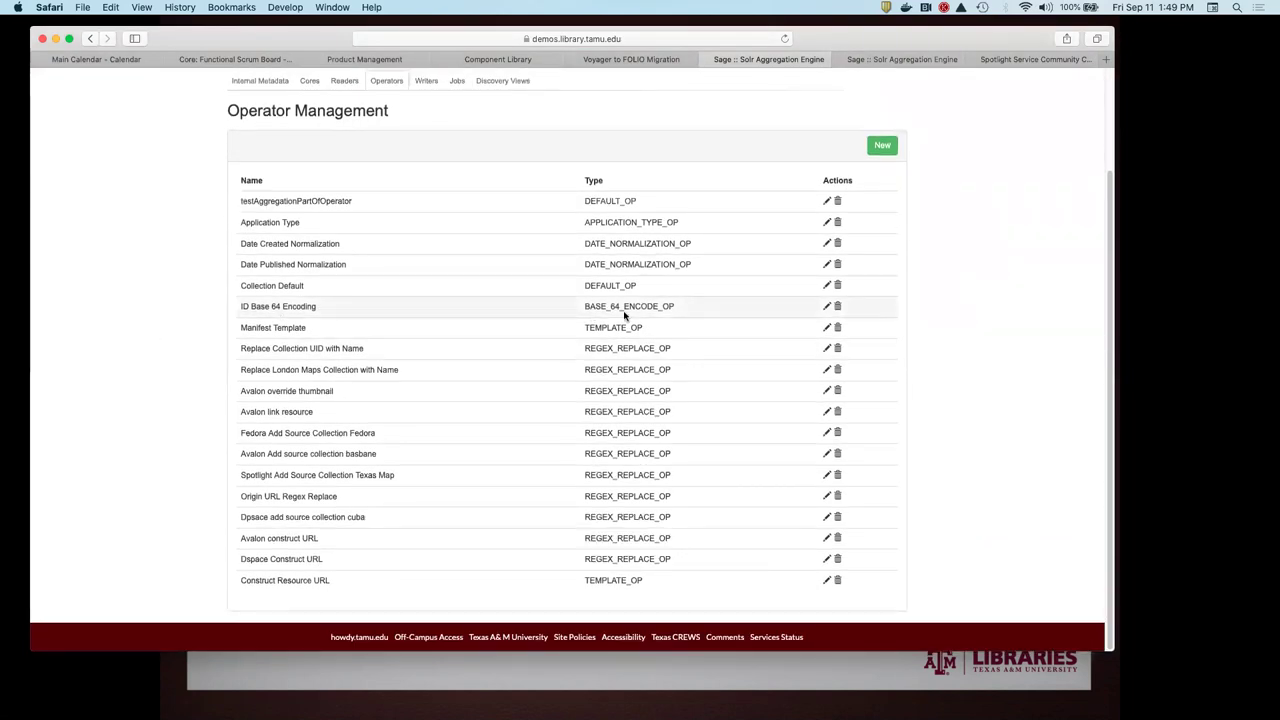
pyautogui.click(826, 328)
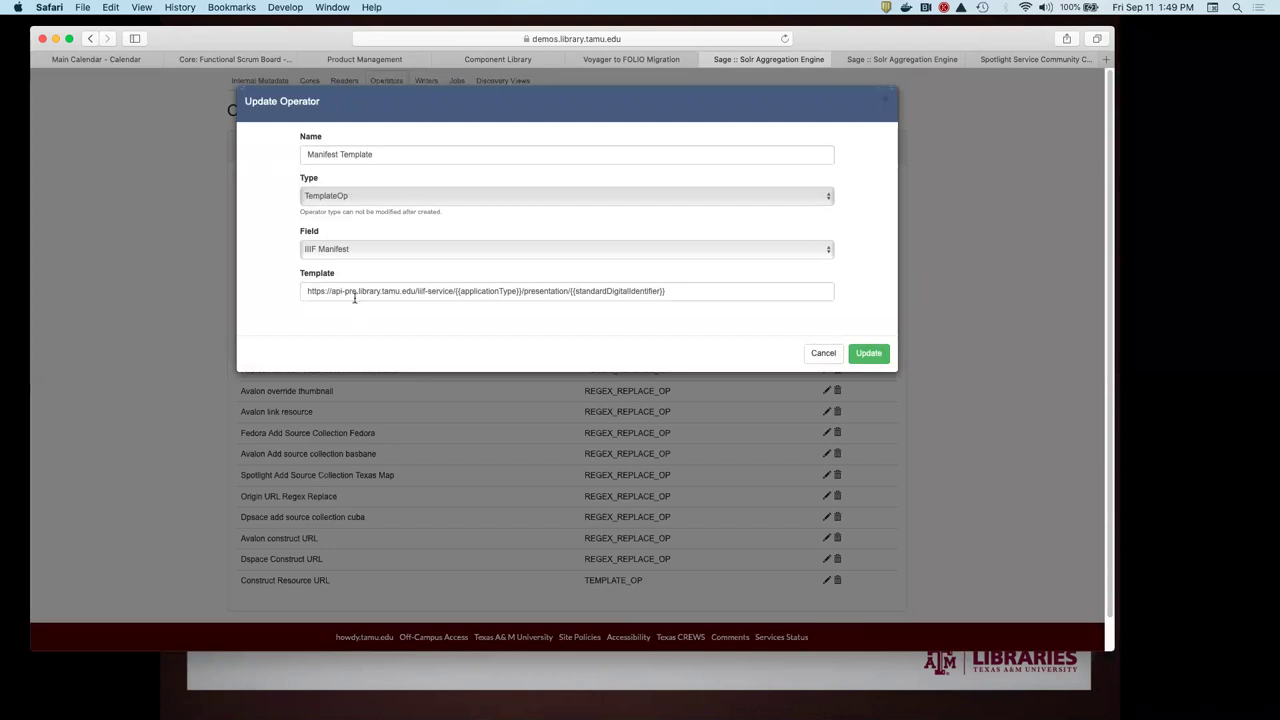
# - Inspect the template's IIIF base URL, applicationType and standardDigitalIdentifier placeholders, cancel, and show Writers
pyautogui.moveTo(306, 291); pyautogui.dragTo(456, 292)
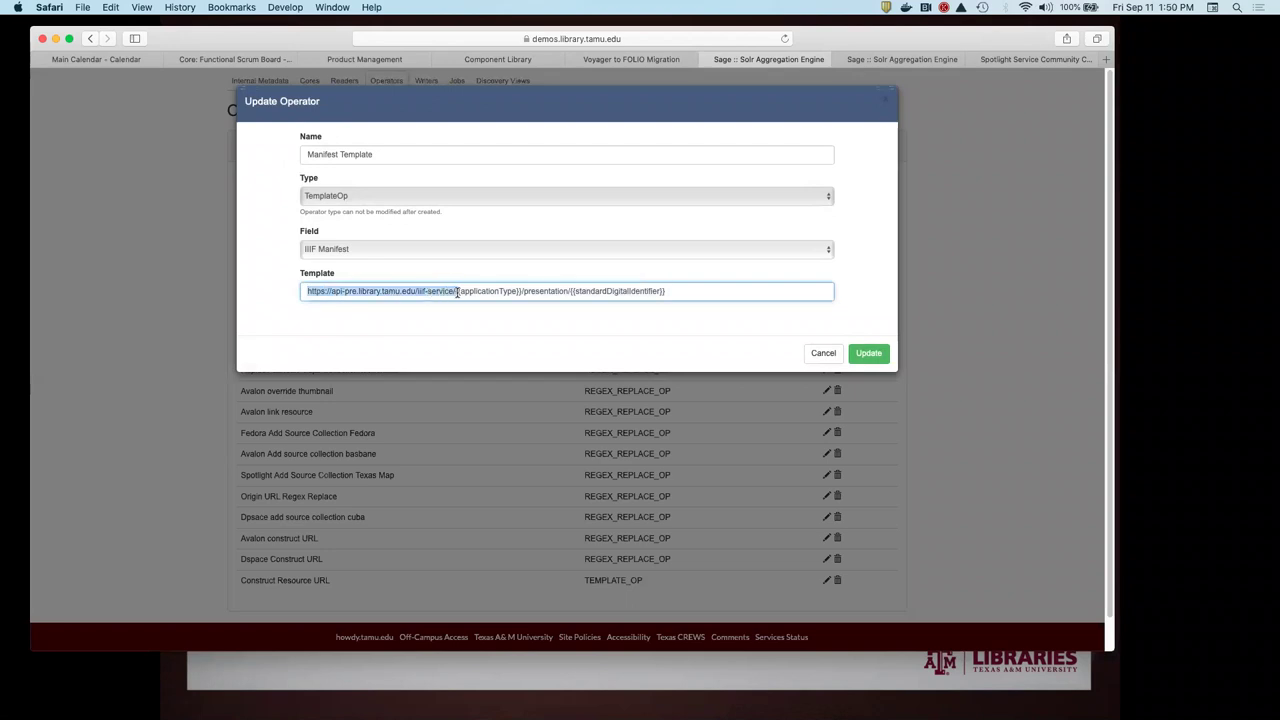
pyautogui.click(457, 291)
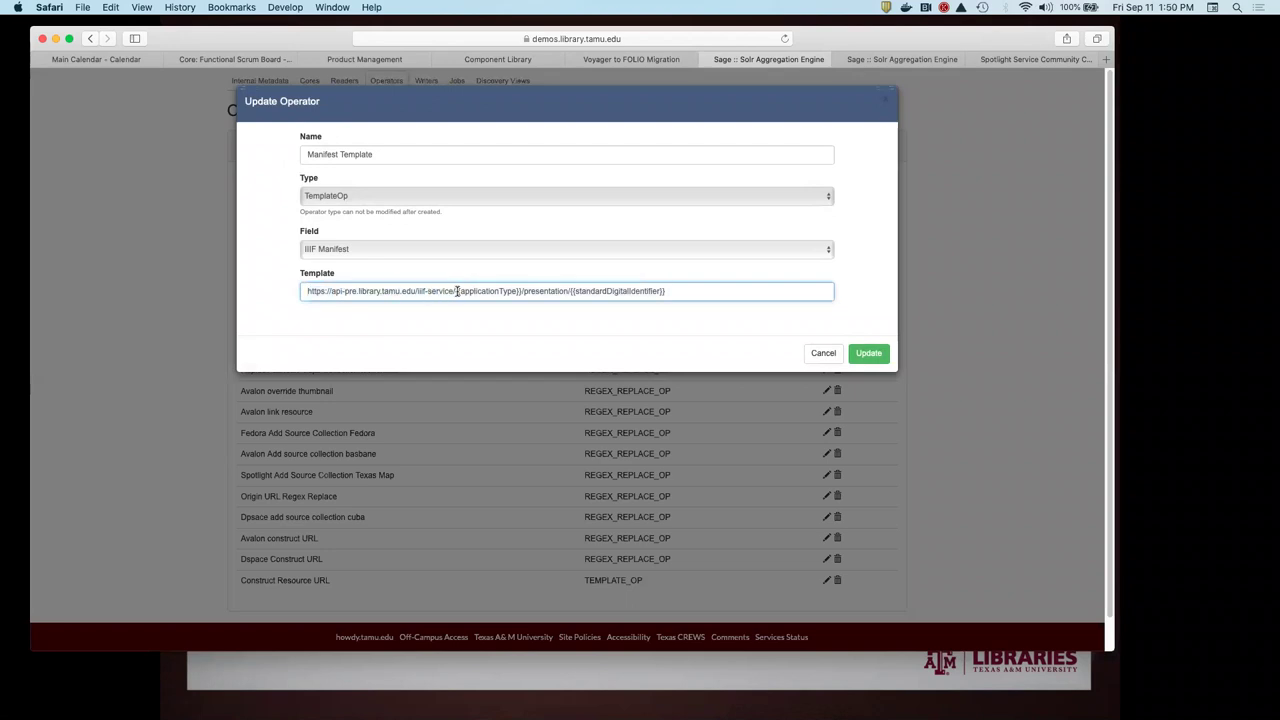
pyautogui.moveTo(457, 291); pyautogui.dragTo(665, 291)
pyautogui.click(517, 291)
pyautogui.click(665, 291)
pyautogui.click(821, 354)
pyautogui.scroll(2, 600, 212)
pyautogui.click(430, 204)
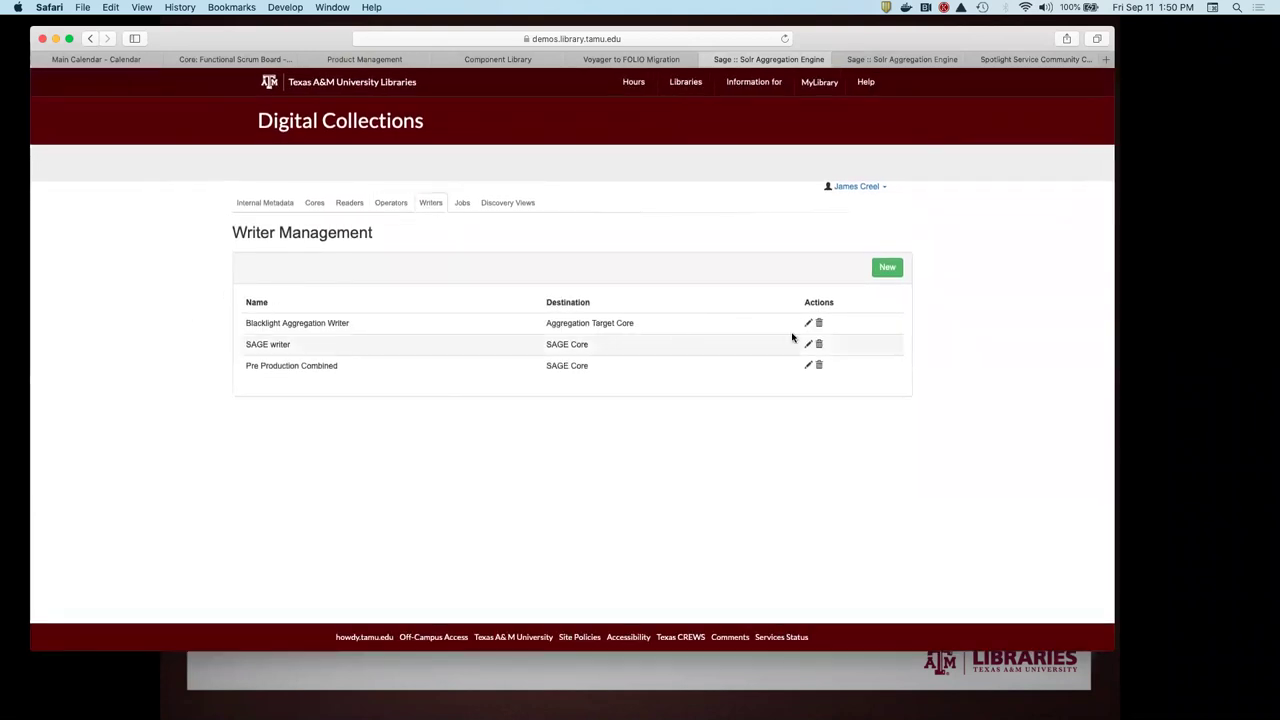
# - Open the SAGE writer's settings and highlight the dcterms.title label and its title mapping value
pyautogui.click(808, 344)
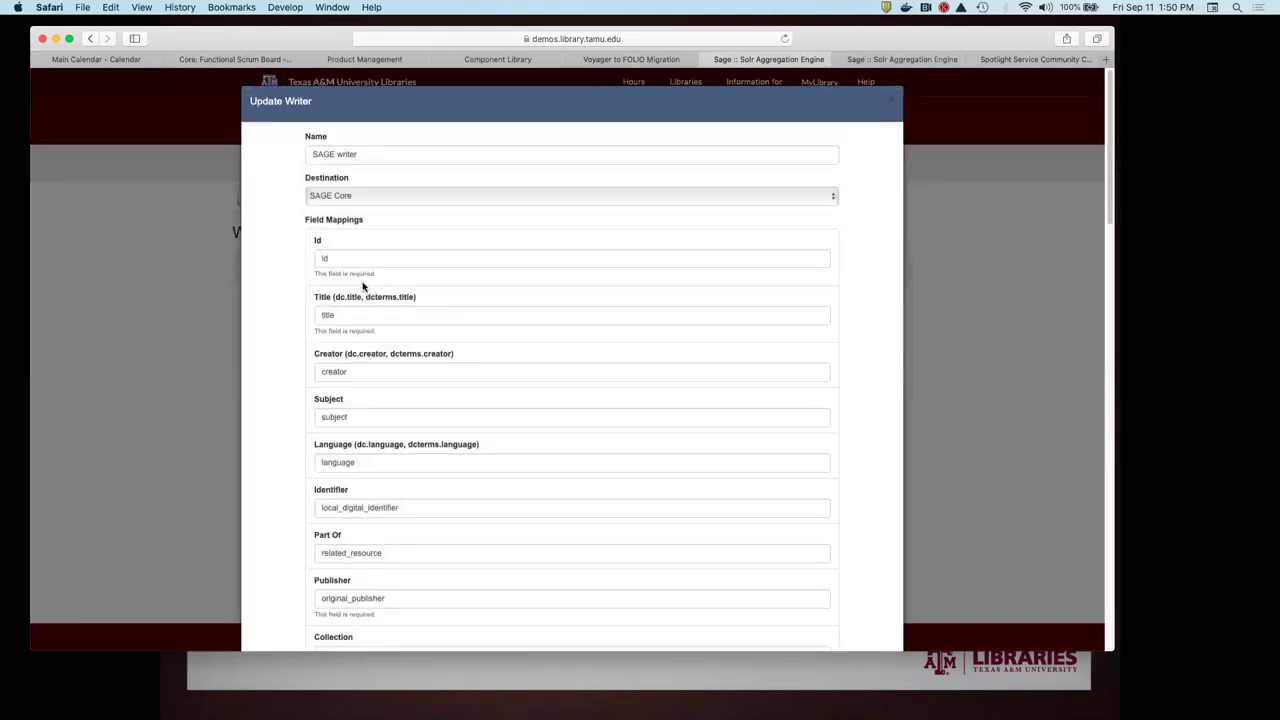
pyautogui.scroll(-1, 271, 280)
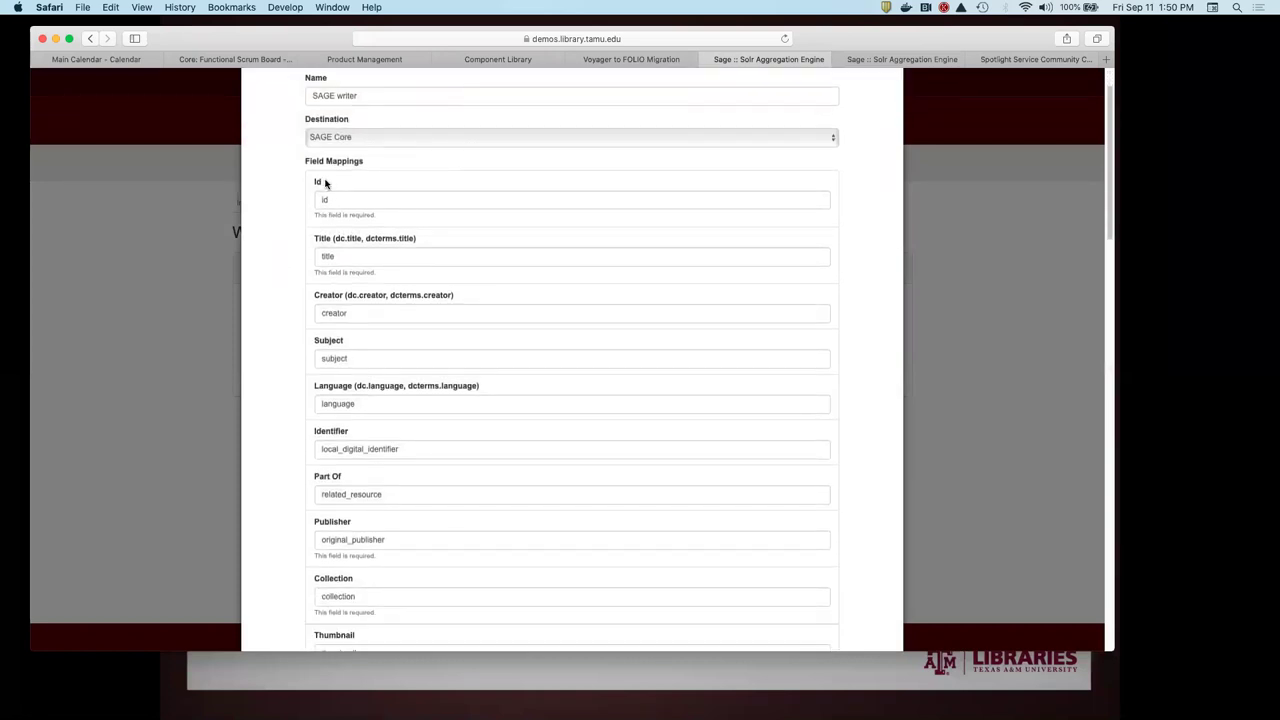
pyautogui.moveTo(312, 238); pyautogui.dragTo(426, 241)
pyautogui.doubleClick(404, 240)
pyautogui.click(341, 259)
pyautogui.moveTo(343, 258); pyautogui.dragTo(321, 259)
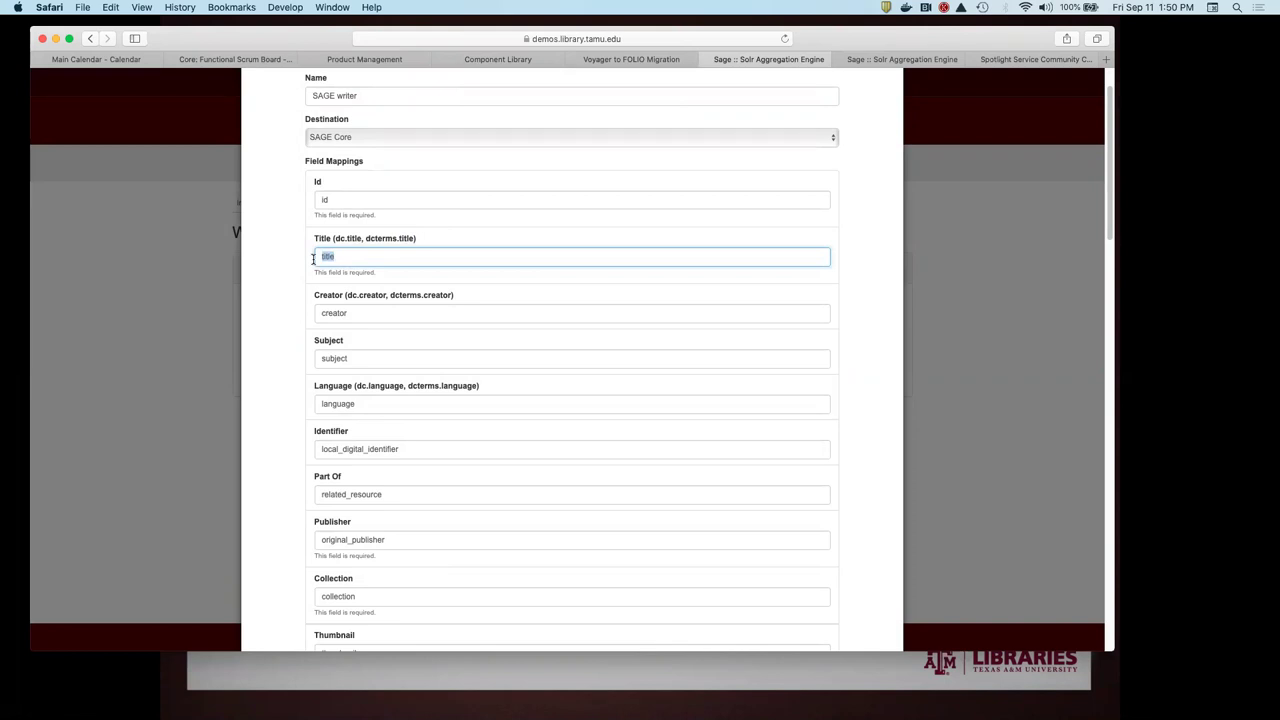
pyautogui.click(299, 245)
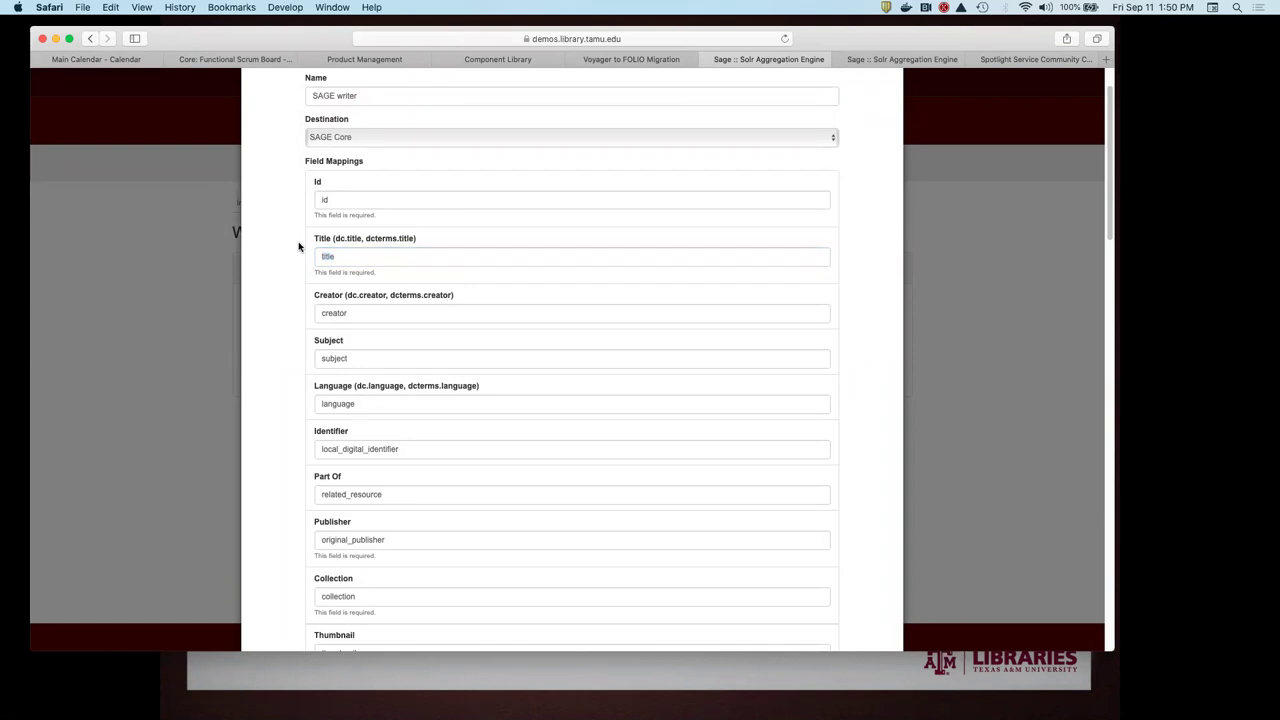
# - Close the SAGE writer's settings unchanged and bring up Job Management
pyautogui.scroll(3, 297, 248)
pyautogui.click(895, 100)
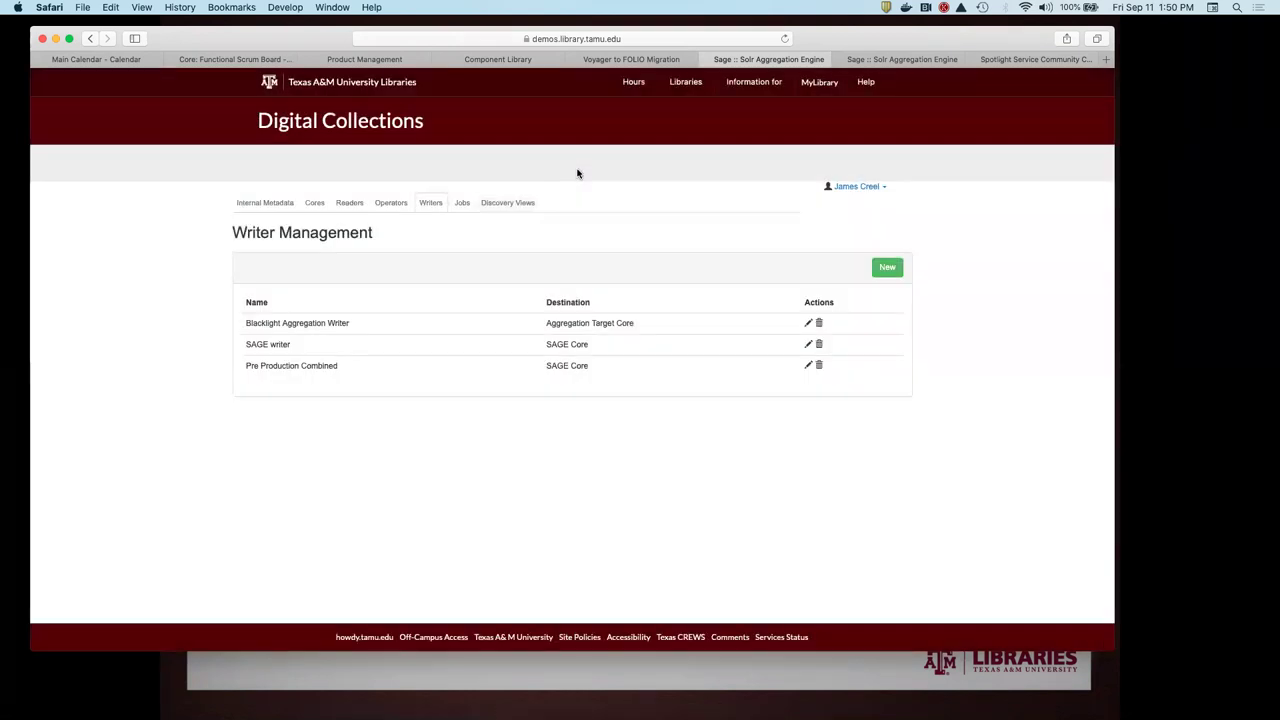
pyautogui.click(462, 203)
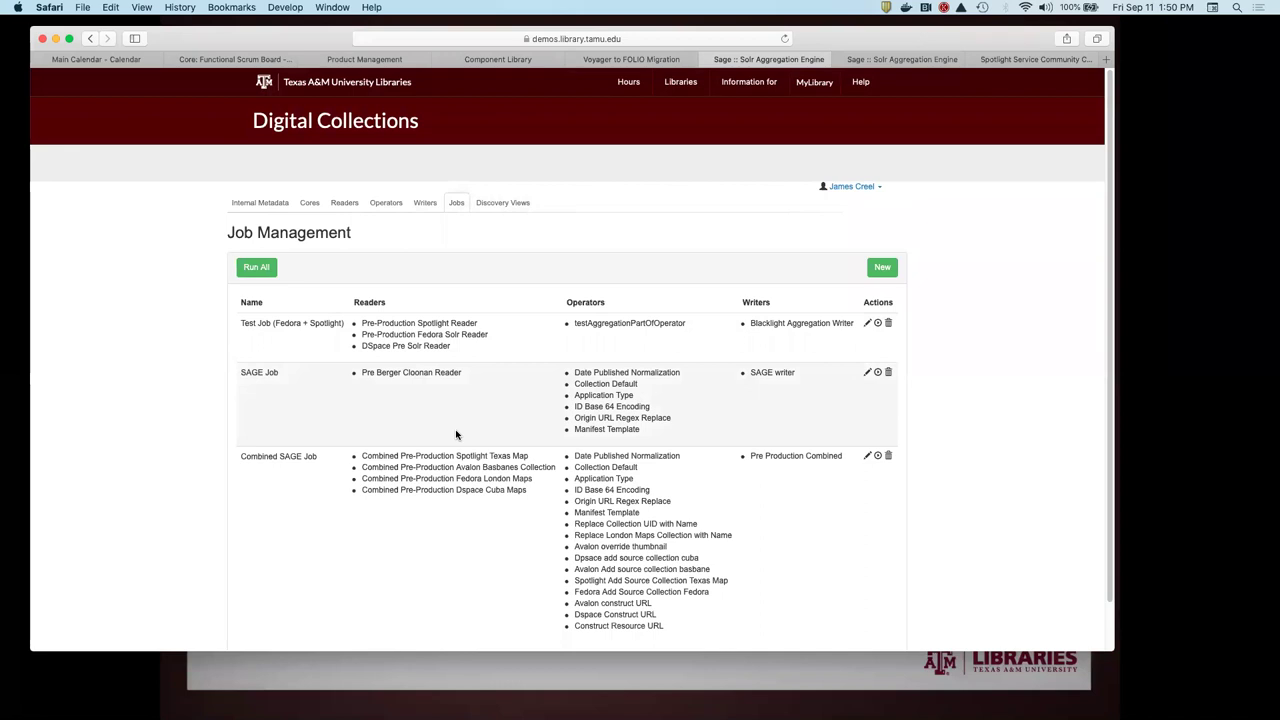
# - Scroll down to the Combined SAGE Job, then go to the Discovery Views list
pyautogui.scroll(-2, 612, 432)
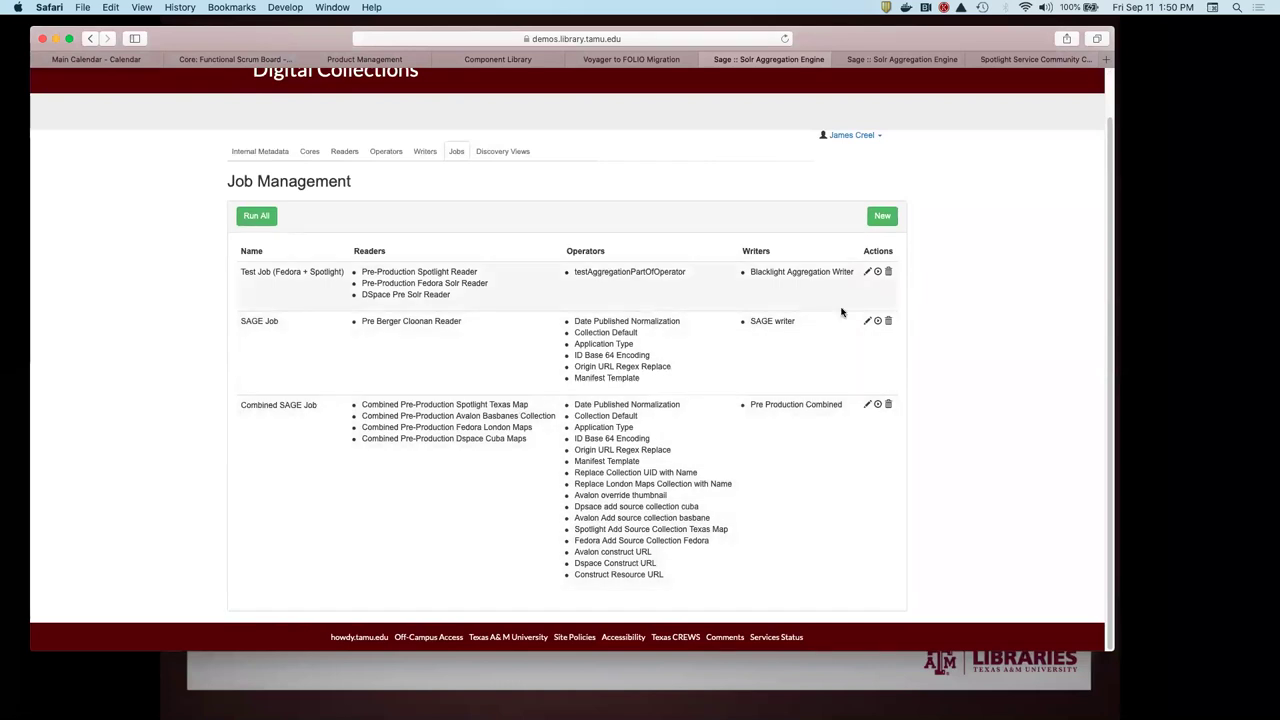
pyautogui.click(503, 155)
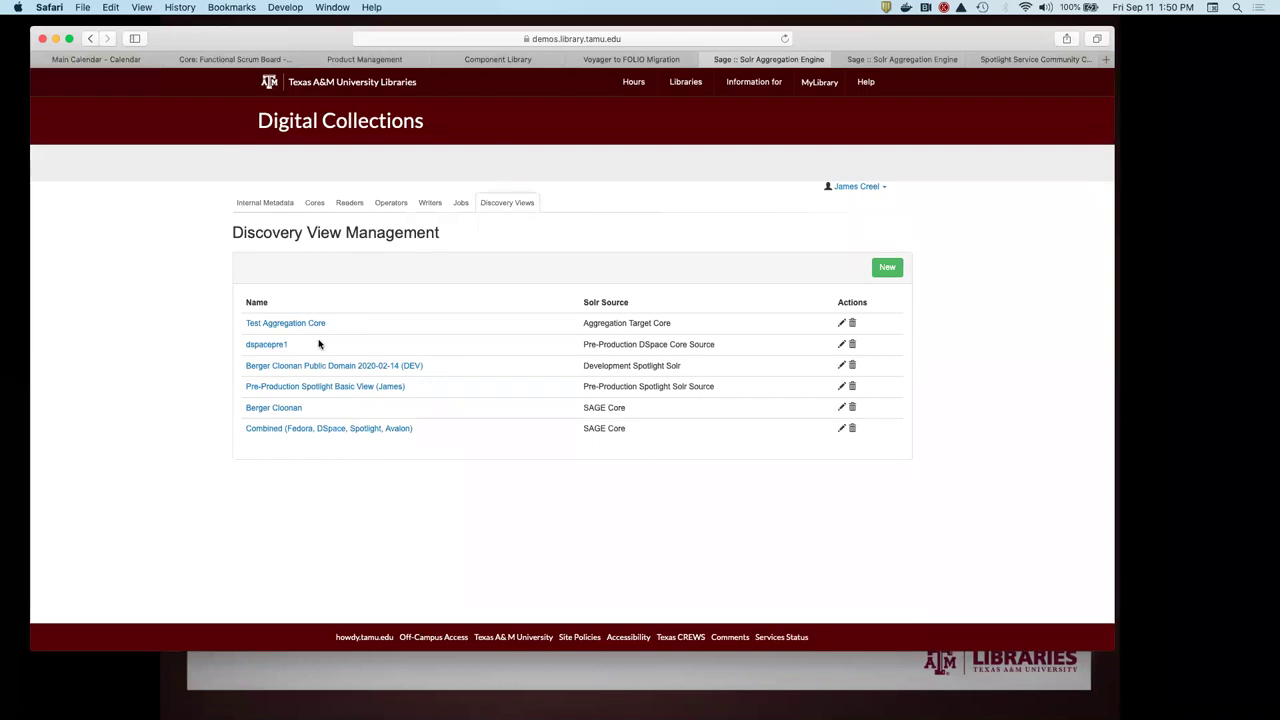
pyautogui.click(842, 408)
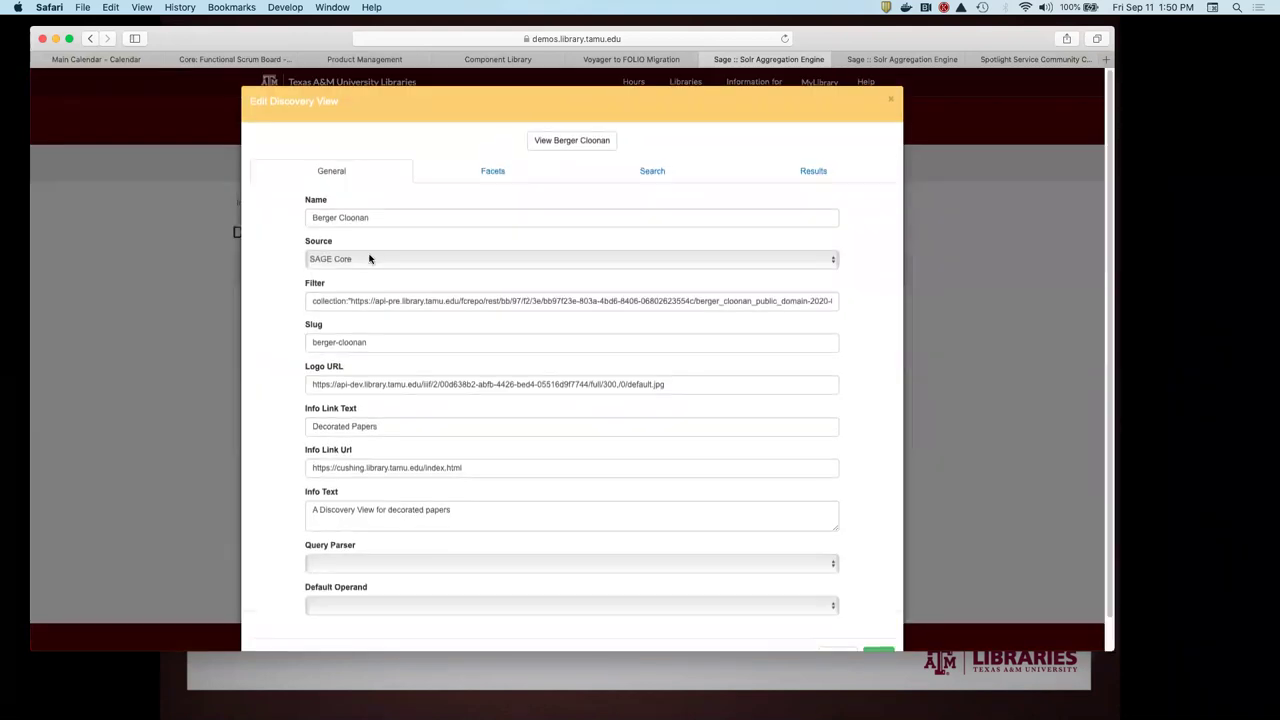
pyautogui.scroll(-2, 280, 324)
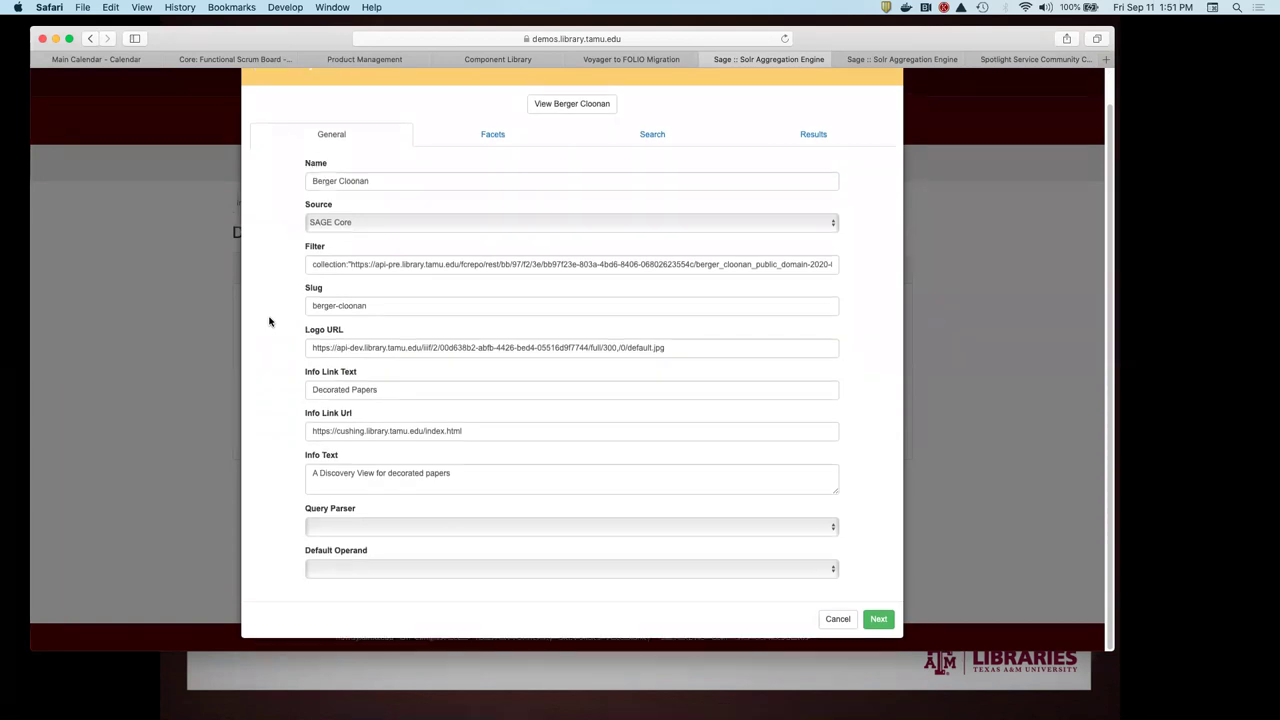
pyautogui.scroll(2, 269, 321)
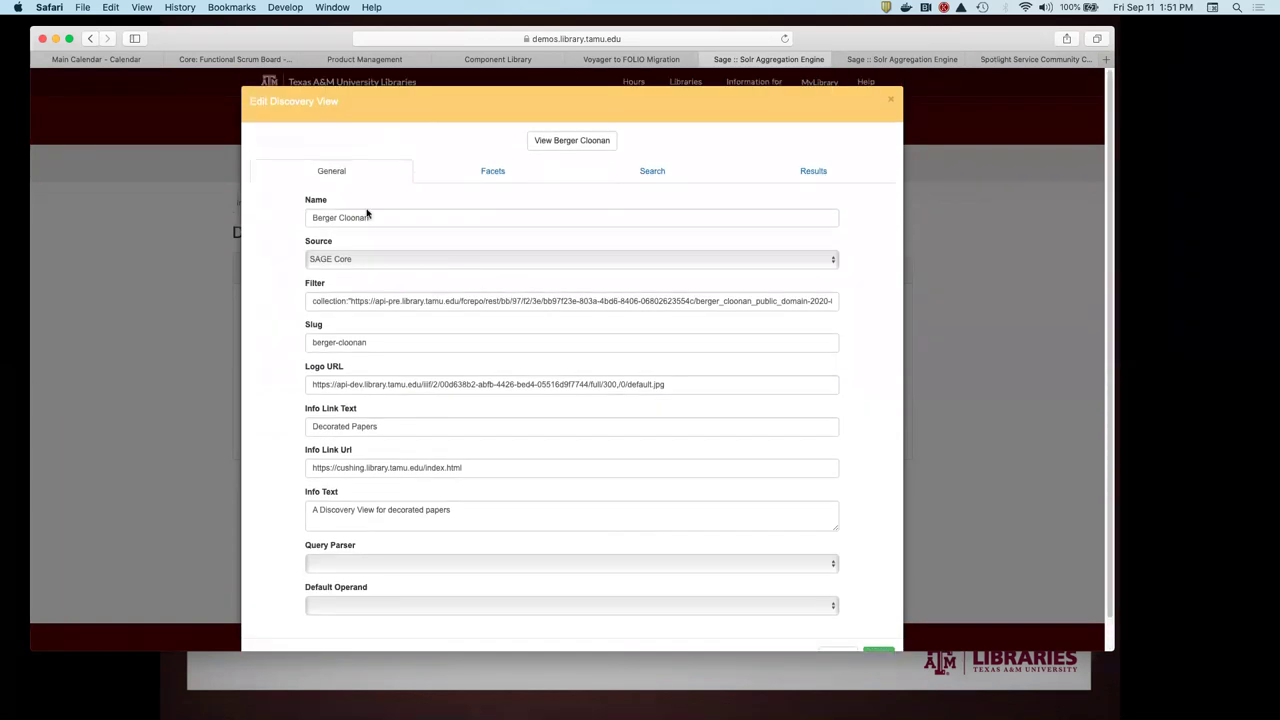
pyautogui.click(496, 173)
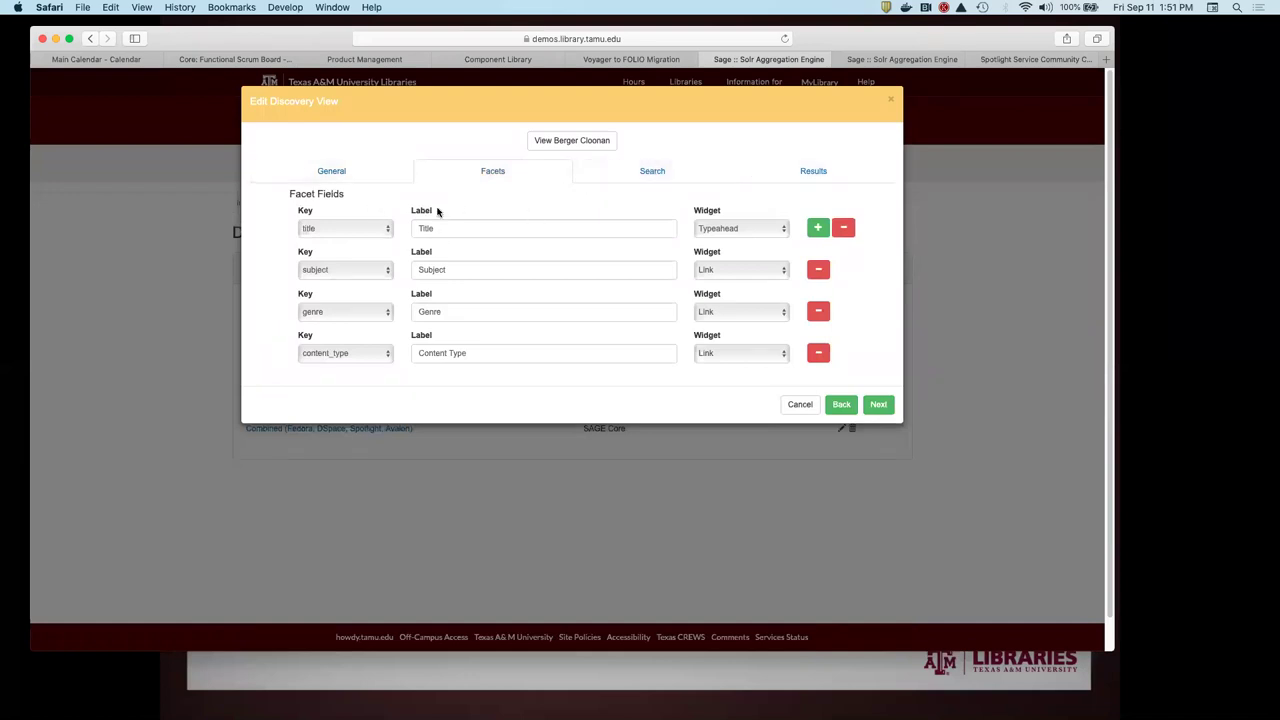
pyautogui.click(815, 229)
pyautogui.click(340, 396)
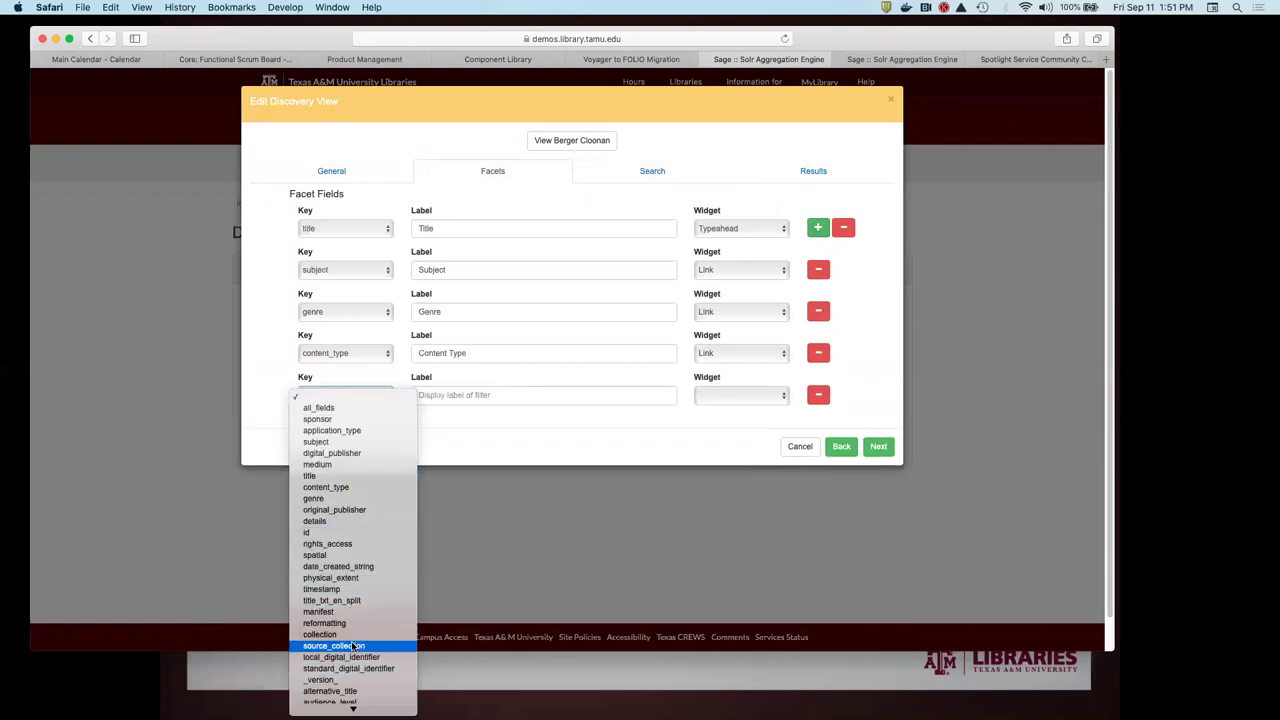
pyautogui.click(300, 396)
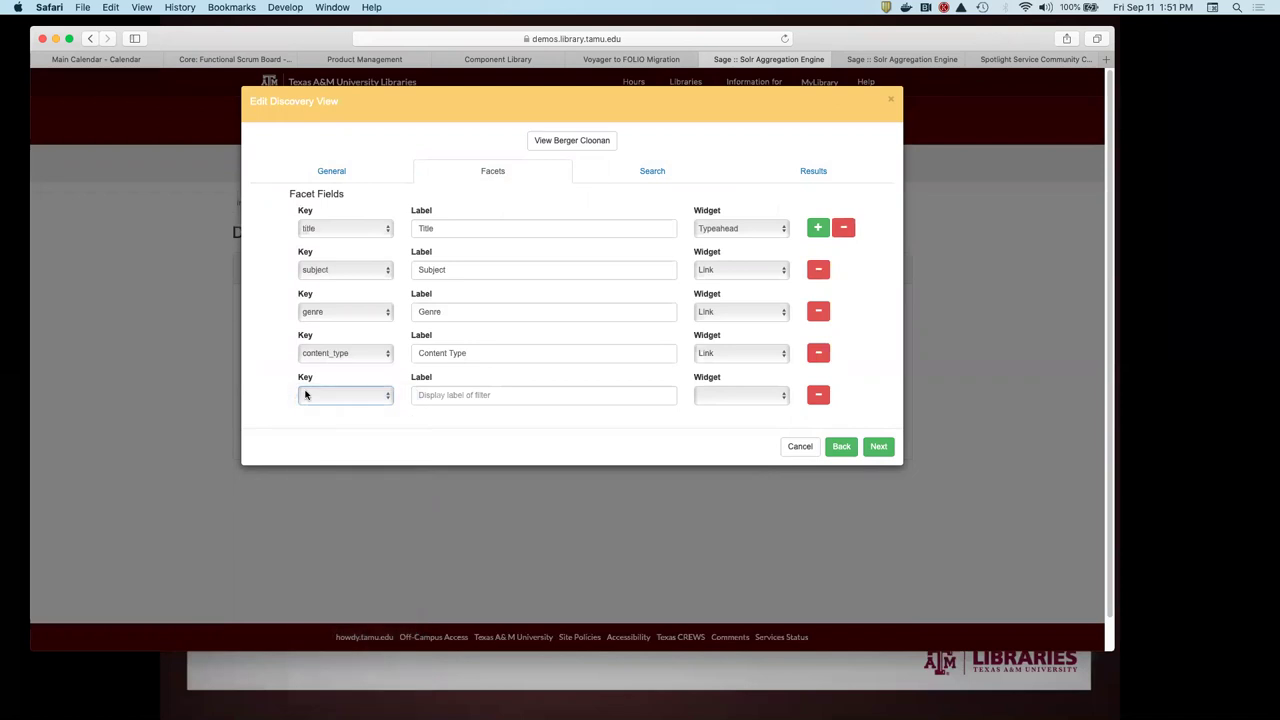
pyautogui.click(770, 403)
pyautogui.click(852, 400)
pyautogui.click(818, 396)
pyautogui.click(645, 175)
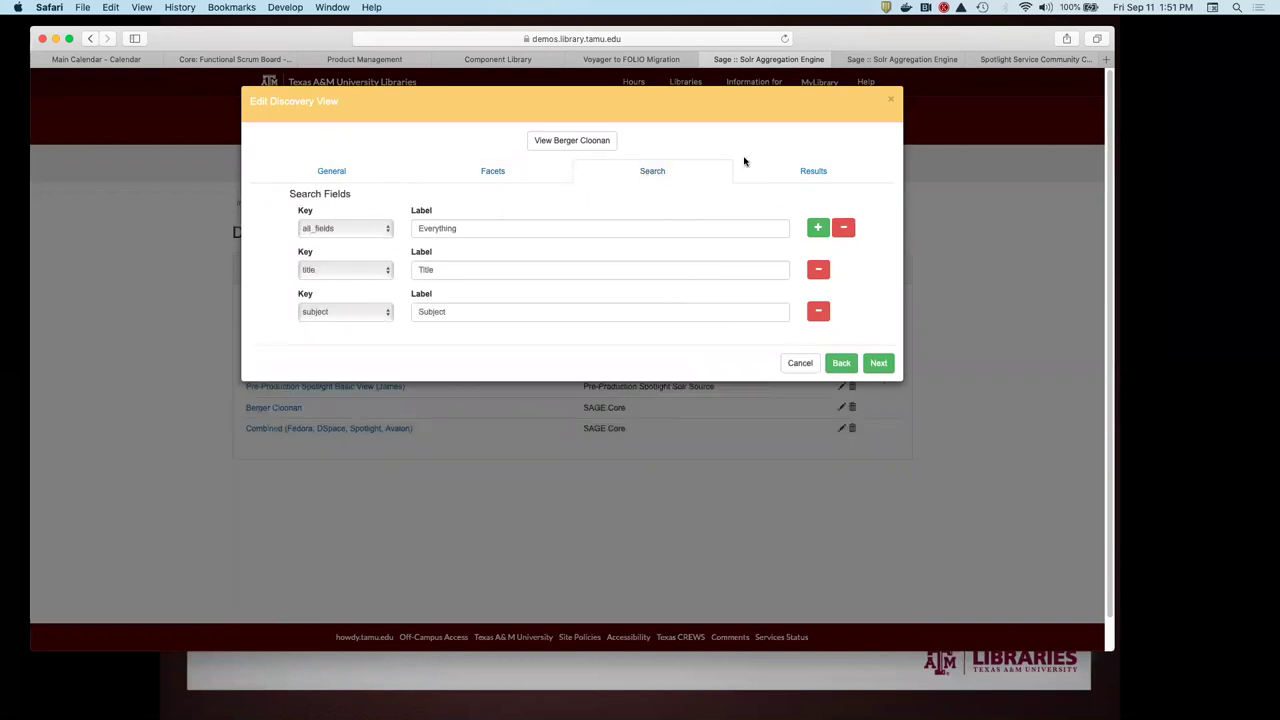
pyautogui.click(812, 171)
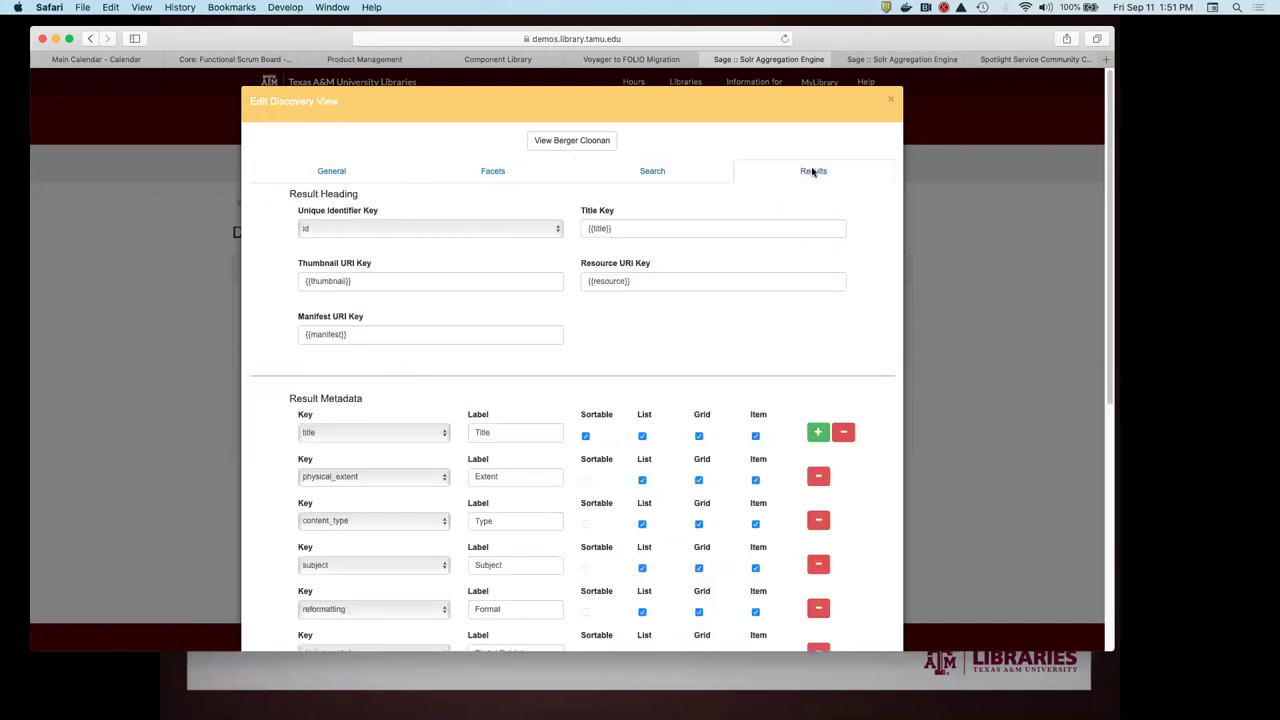
pyautogui.scroll(-5, 271, 365)
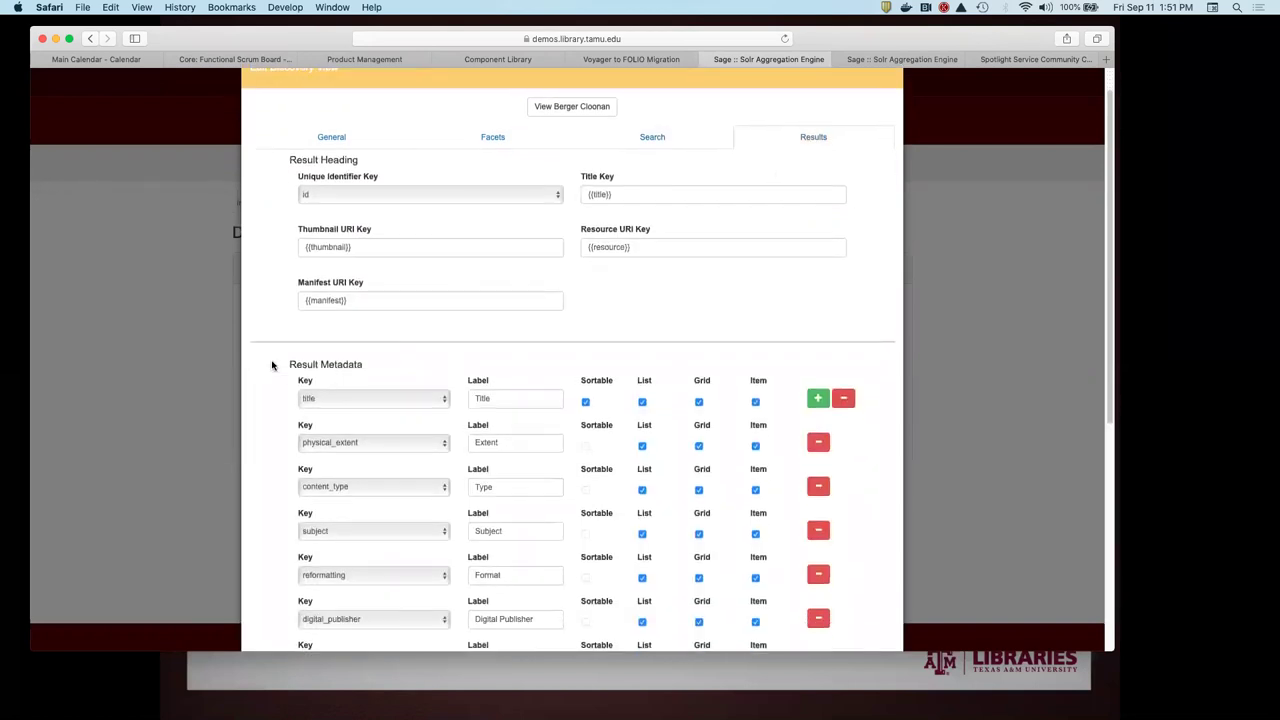
pyautogui.click(642, 210)
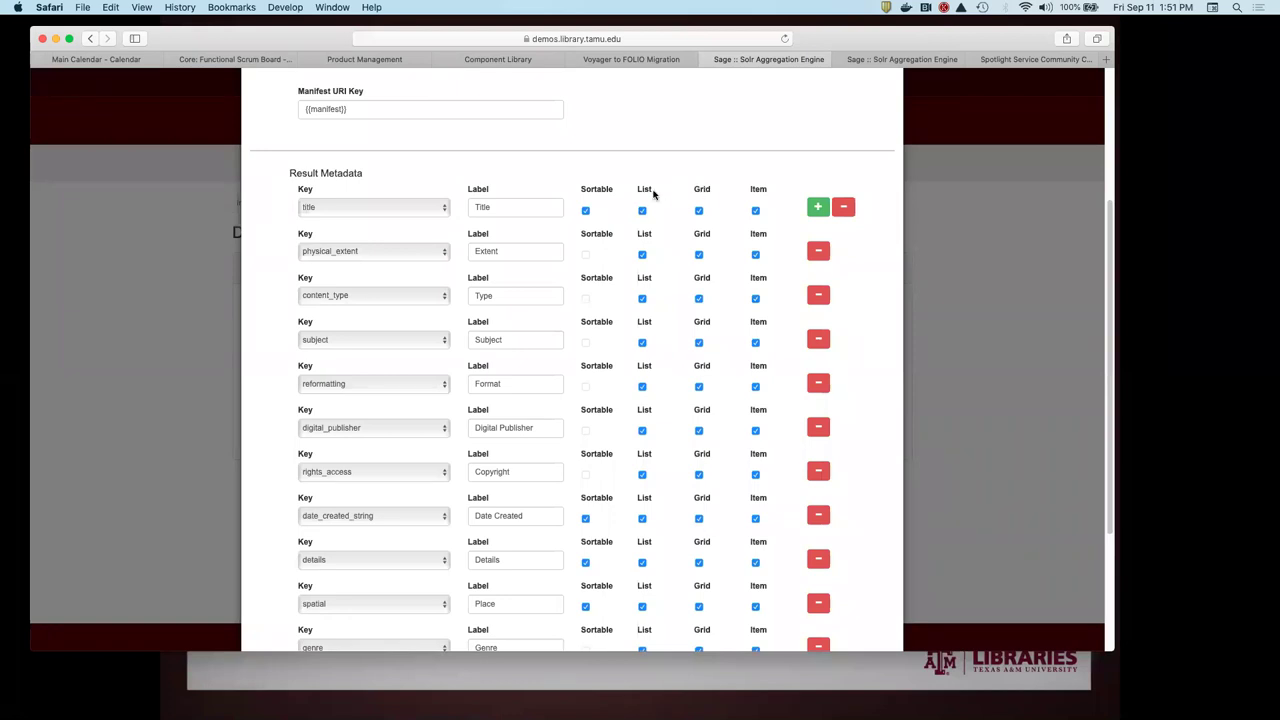
pyautogui.click(788, 178)
pyautogui.scroll(-5, 700, 310)
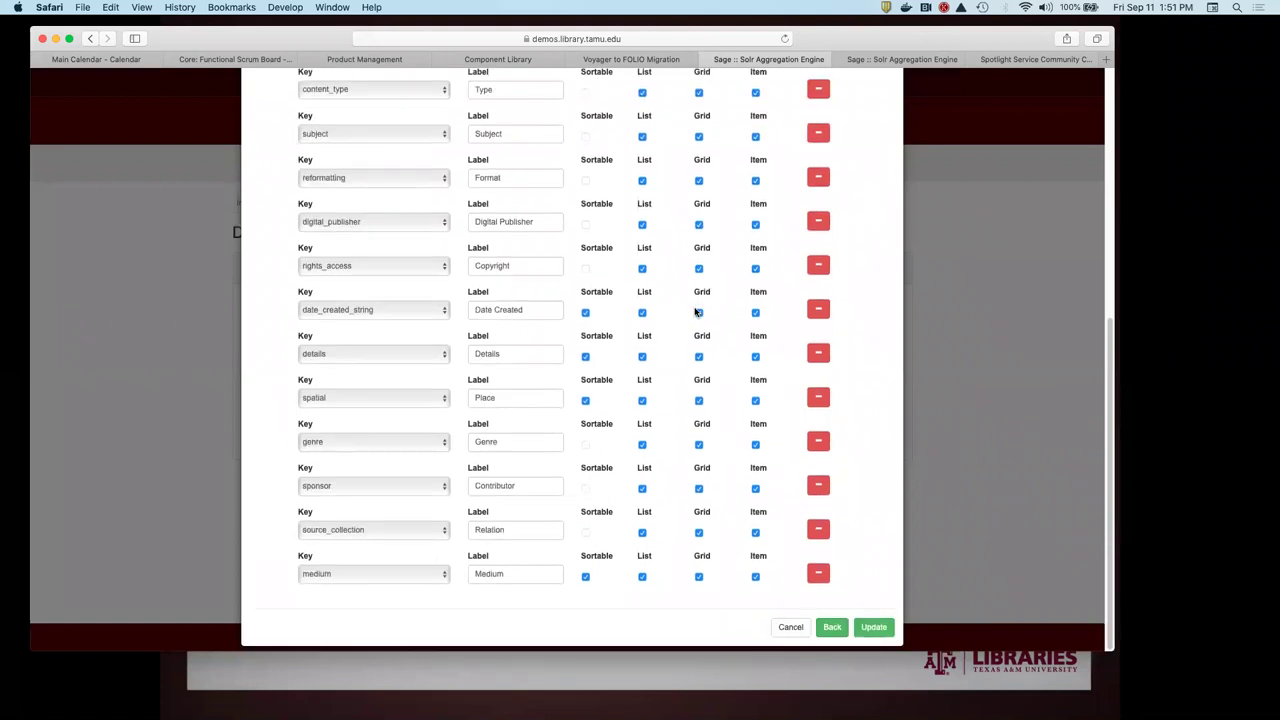
pyautogui.scroll(10, 769, 244)
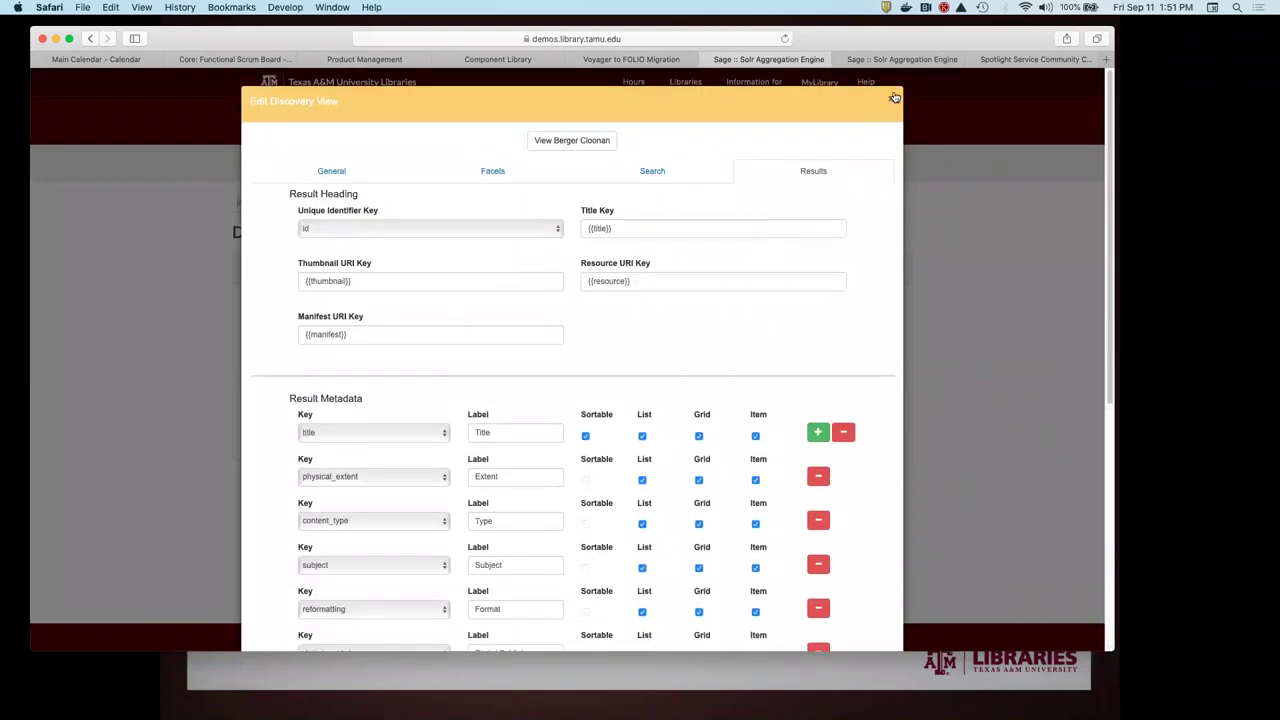
pyautogui.click(892, 103)
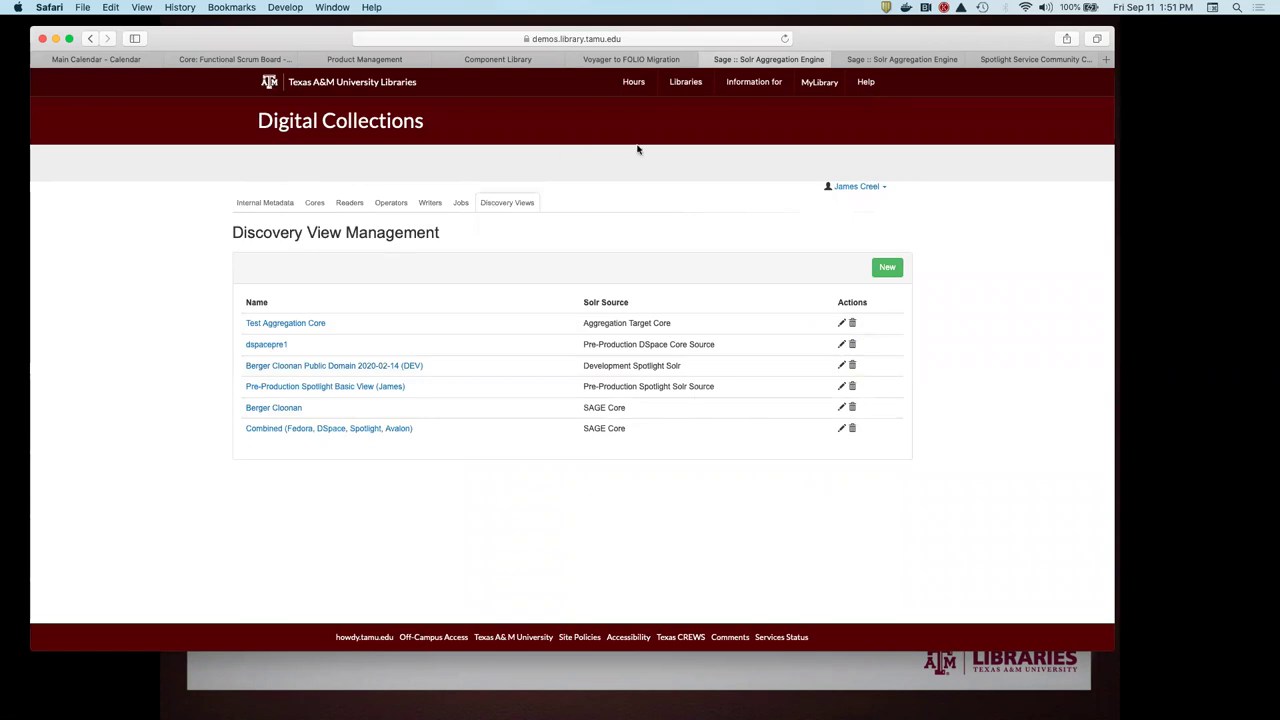
# - Open the Berger Cloonan discovery view's search page and scroll through its items
pyautogui.click(281, 411)
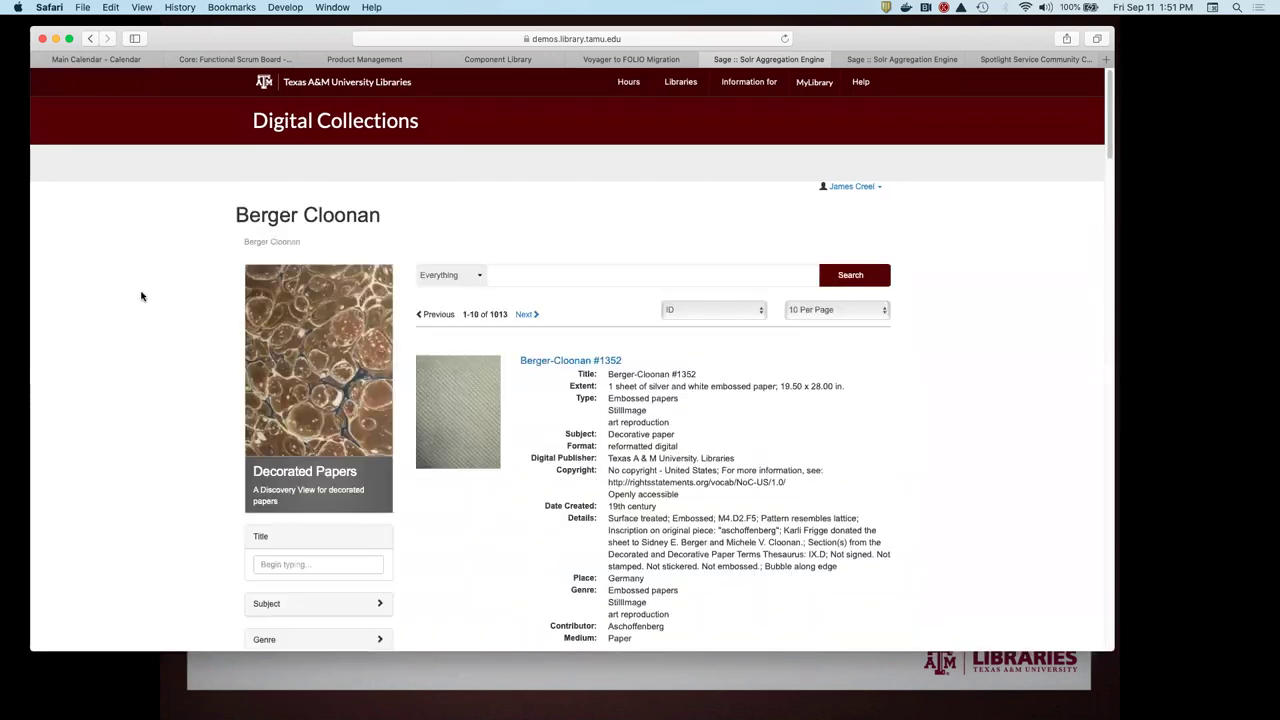
pyautogui.scroll(-2, 141, 296)
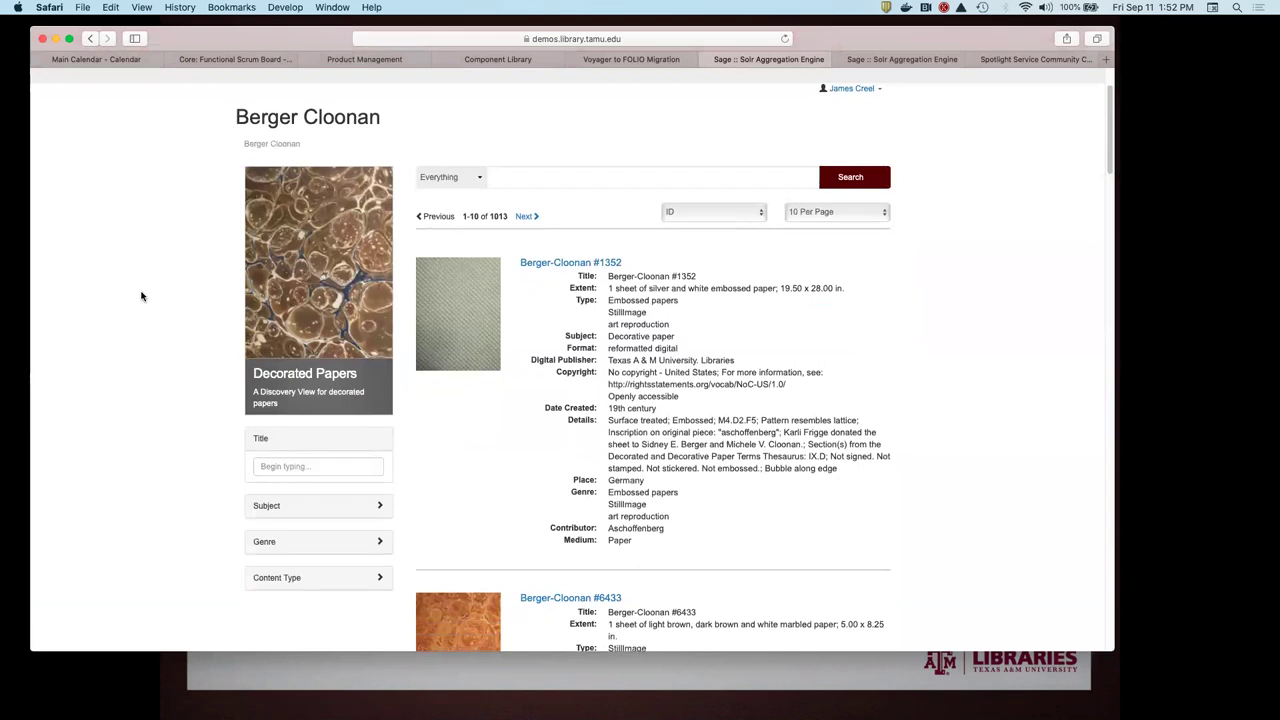
pyautogui.scroll(-2, 150, 288)
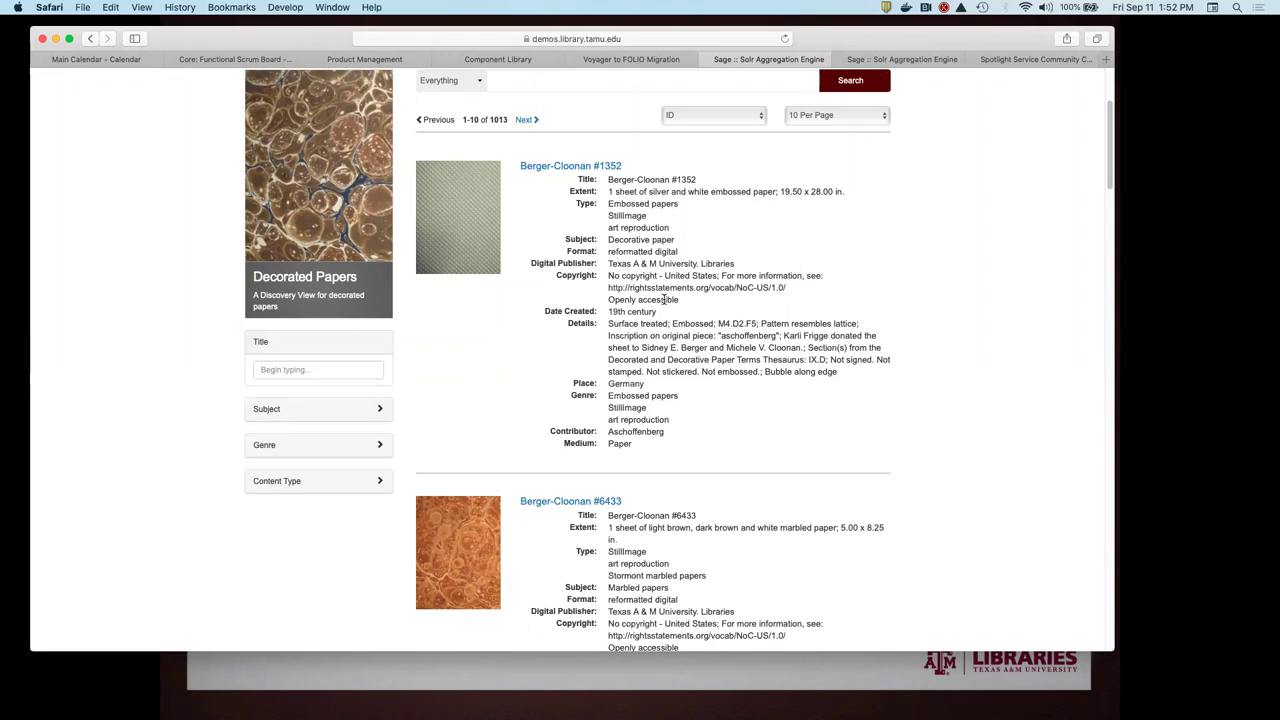
pyautogui.scroll(-20, 664, 299)
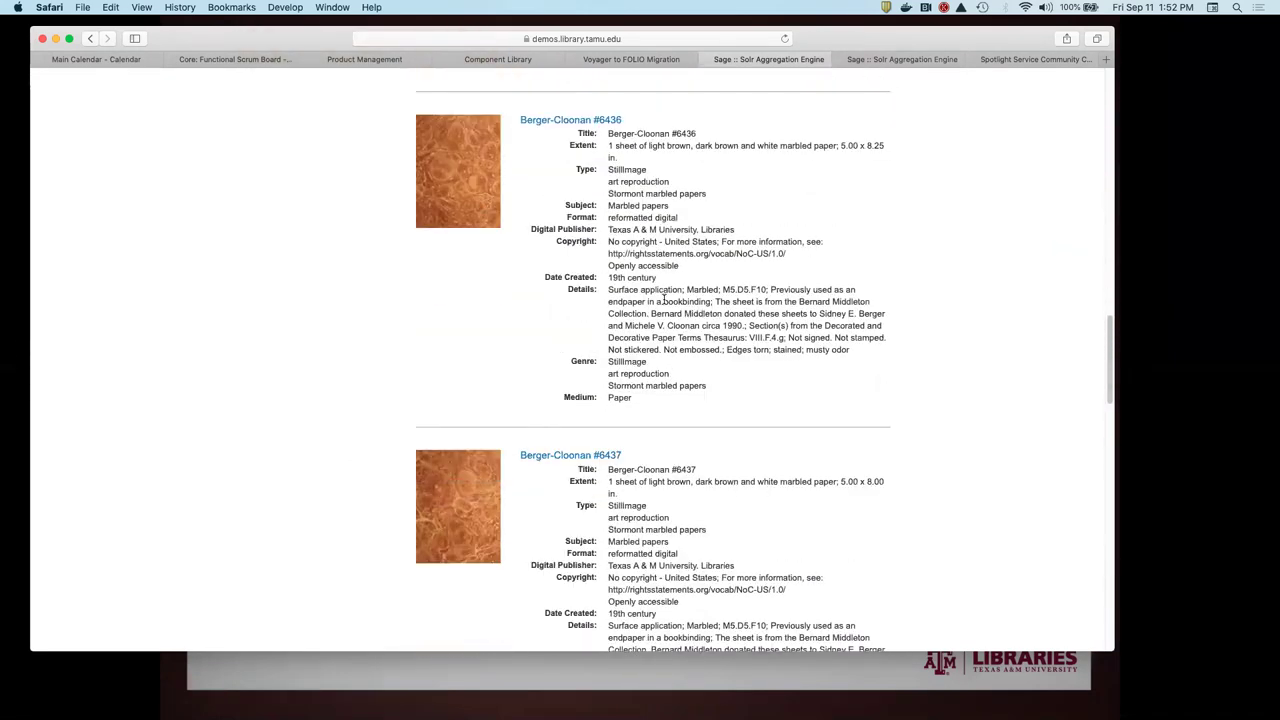
pyautogui.scroll(-18, 664, 299)
pyautogui.scroll(6, 664, 298)
pyautogui.scroll(20, 664, 299)
# - Search Berger Cloonan for '1352', then return to Manage Discovery Views via the account menu
pyautogui.click(573, 275)
pyautogui.write('135')
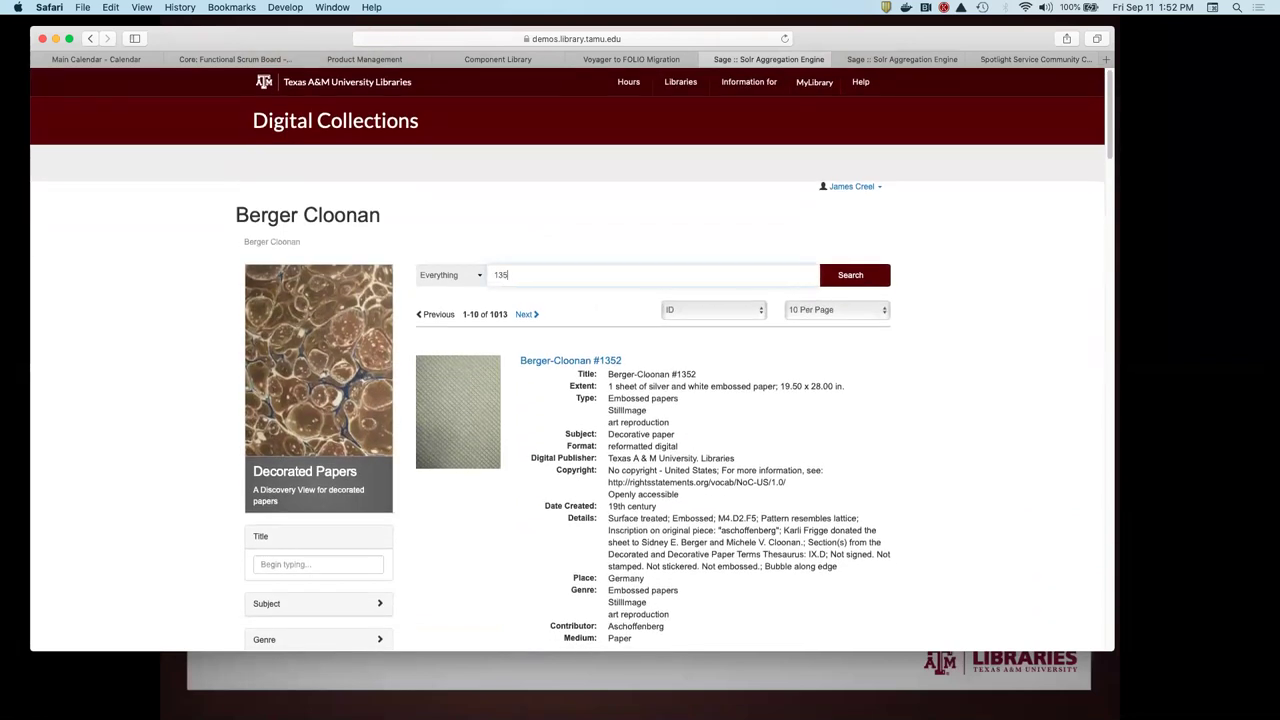
pyautogui.write('2')
pyautogui.press('Return')
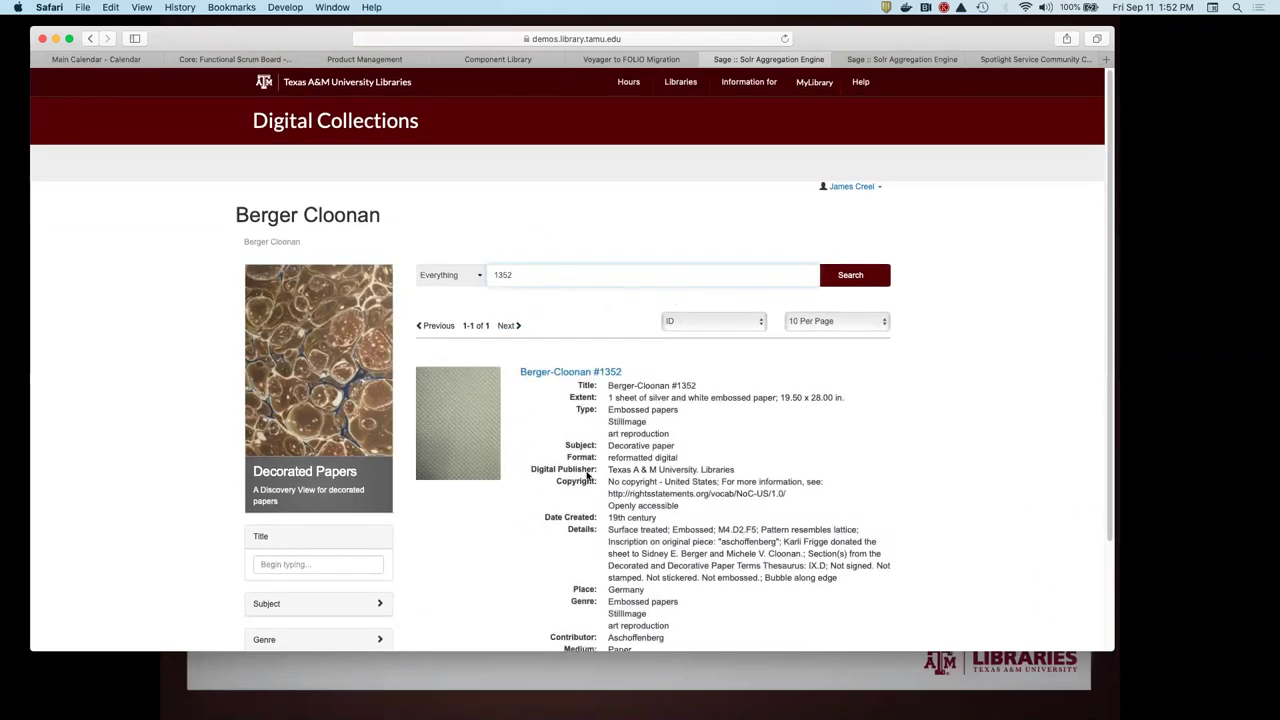
pyautogui.scroll(-2, 617, 300)
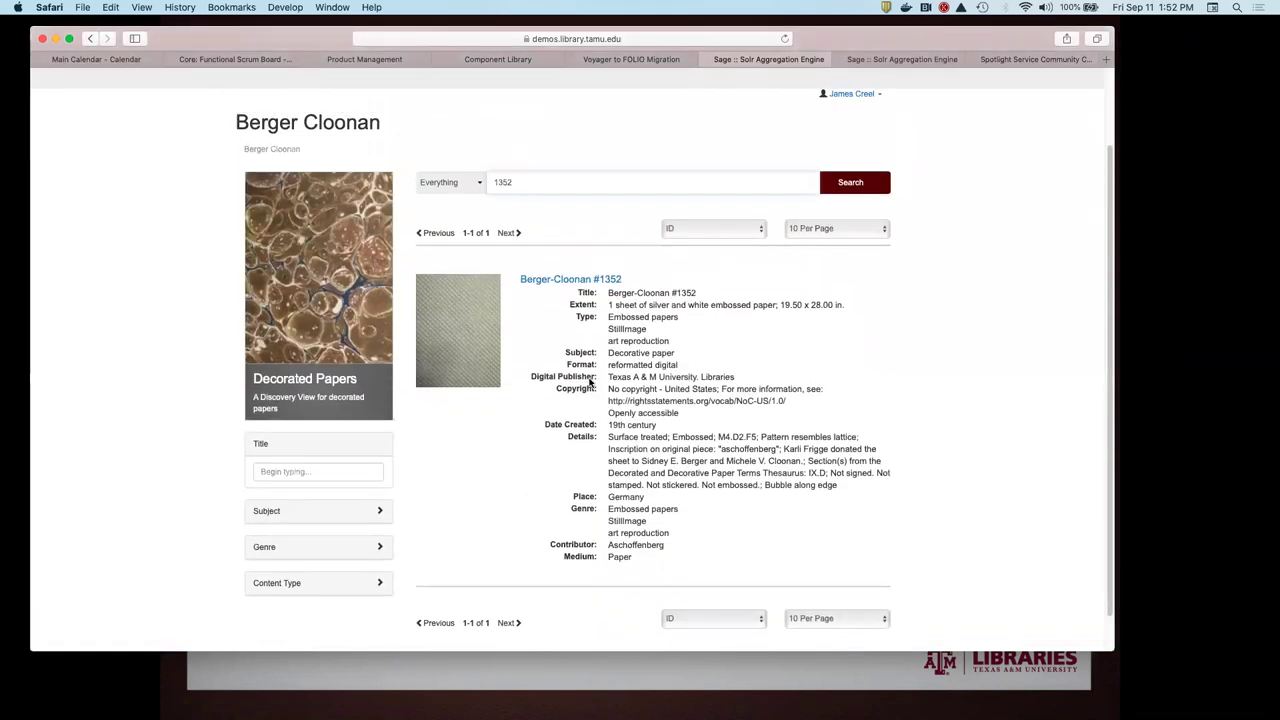
pyautogui.scroll(2, 319, 233)
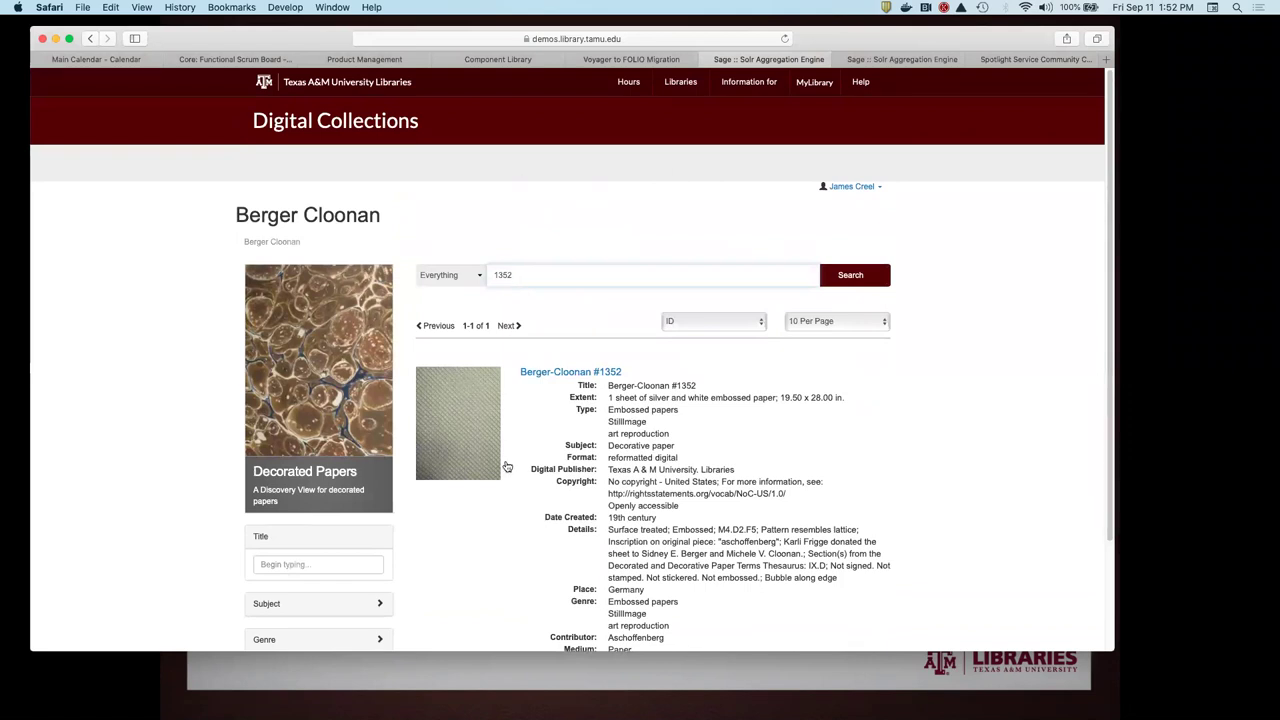
pyautogui.scroll(-2, 512, 445)
pyautogui.scroll(2, 650, 195)
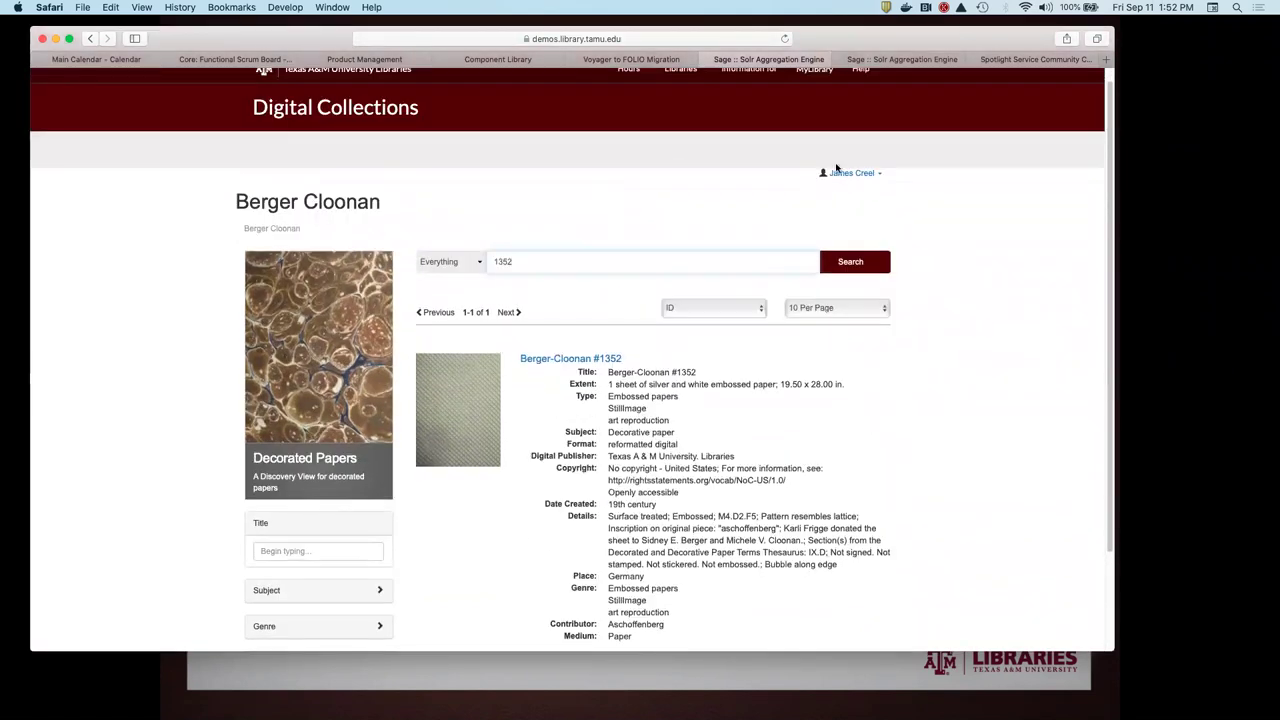
pyautogui.click(850, 173)
pyautogui.click(849, 191)
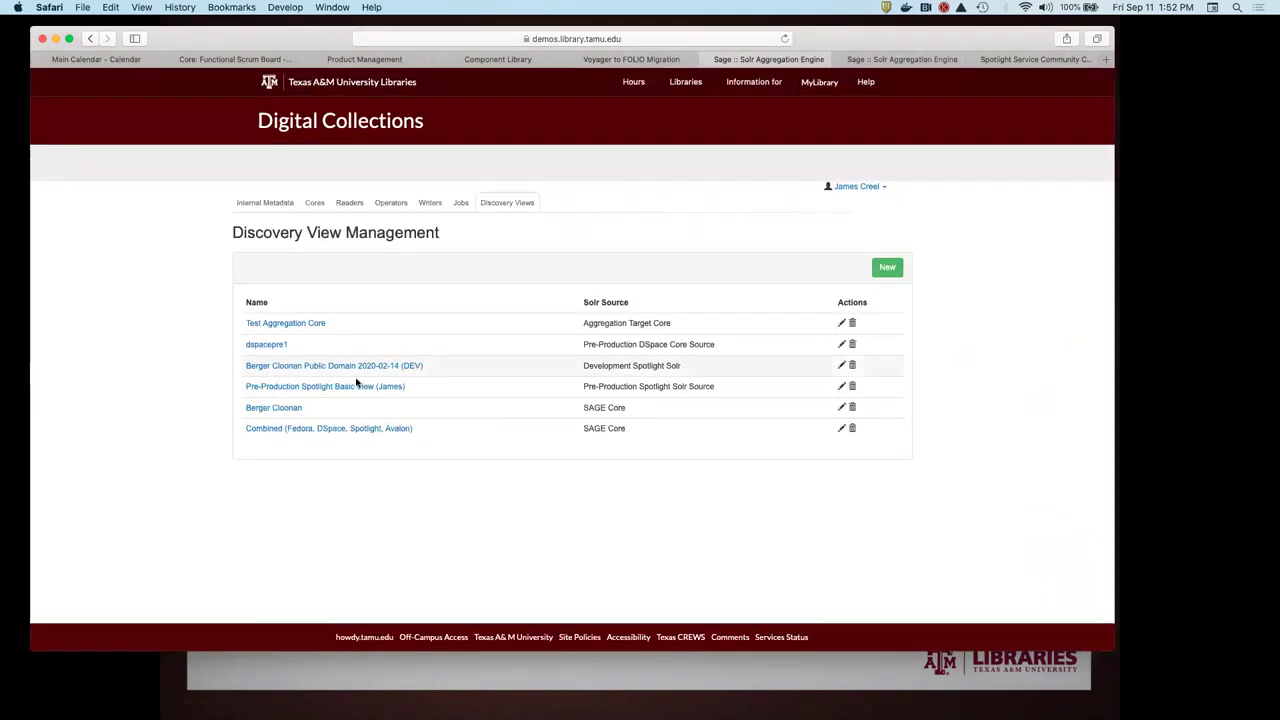
# - Open the Combined (Fedora, DSpace, Spotlight, Avalon) discovery view and scroll its first results
pyautogui.click(299, 430)
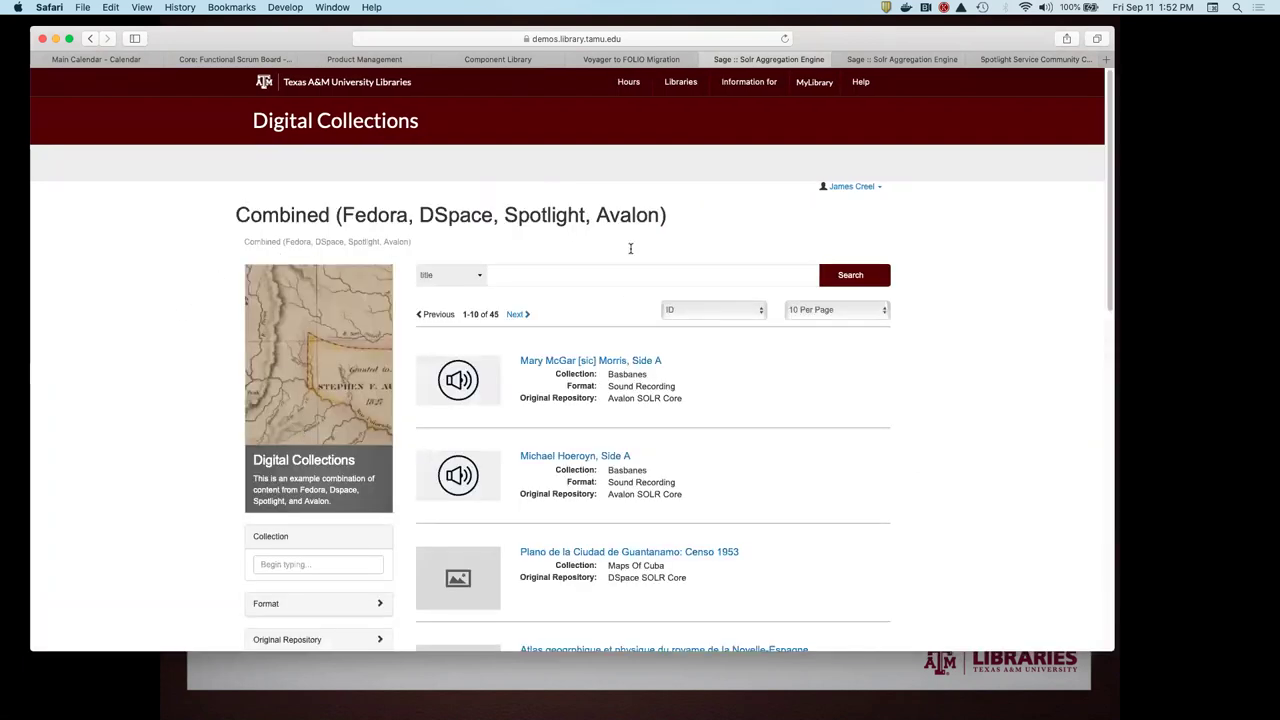
pyautogui.scroll(-3, 183, 309)
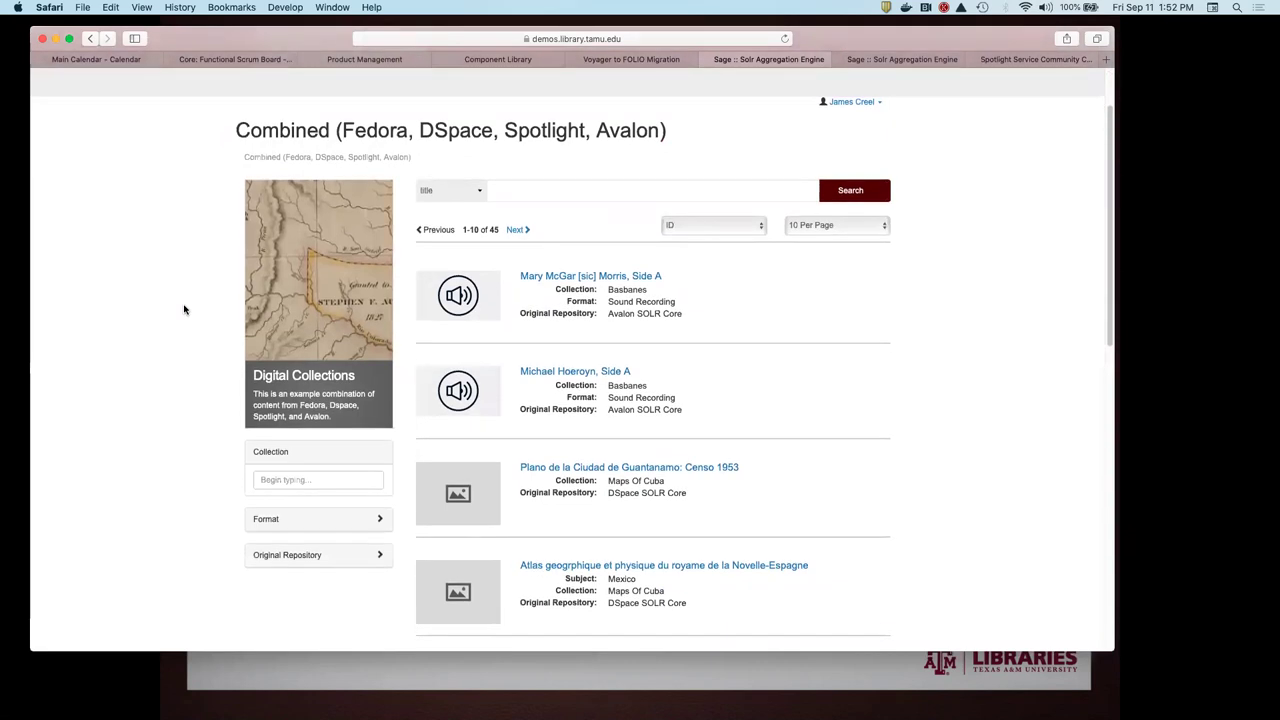
pyautogui.scroll(1, 183, 309)
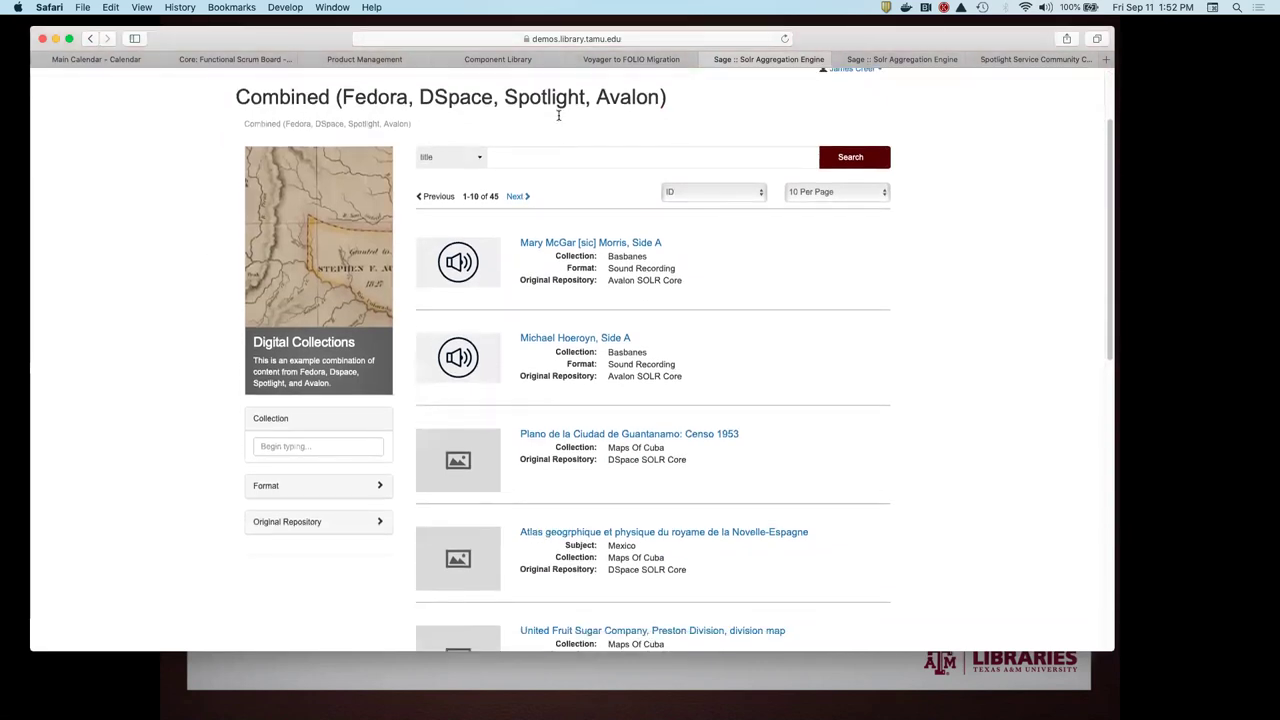
pyautogui.scroll(-10, 670, 209)
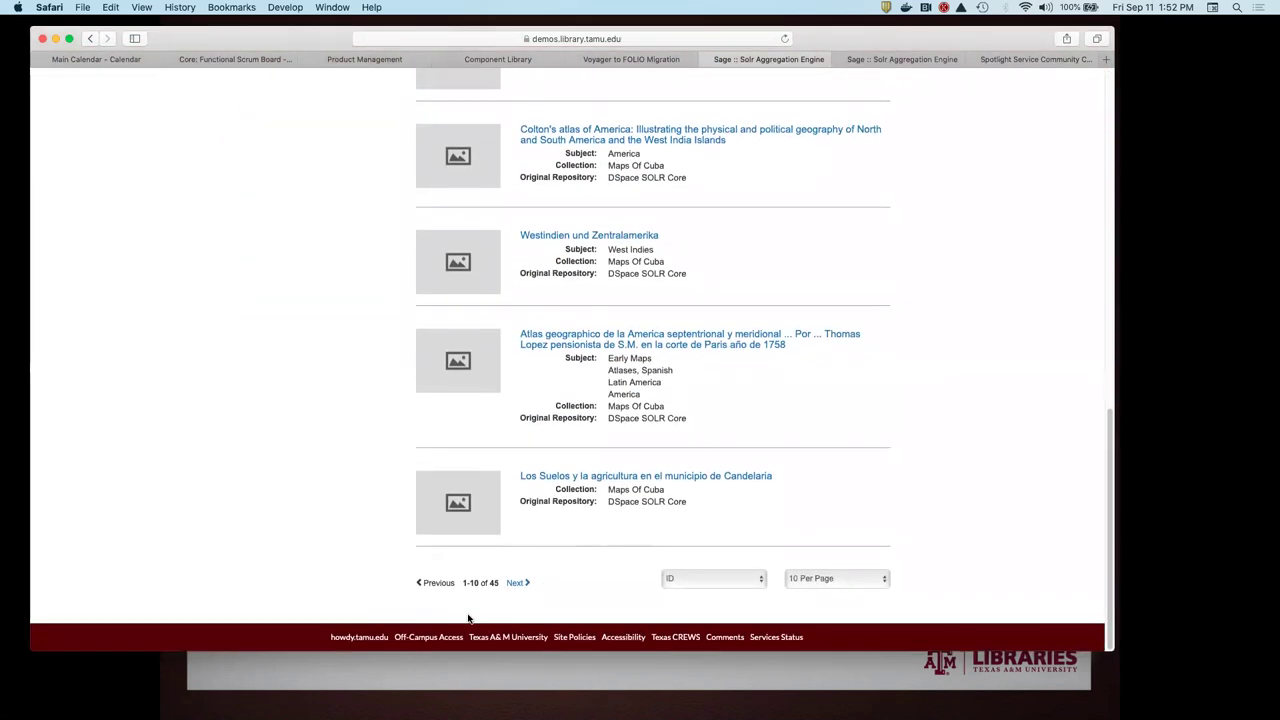
# - Page forward twice to results 21–30 of 45 and scroll through them
pyautogui.click(516, 584)
pyautogui.scroll(-2, 560, 540)
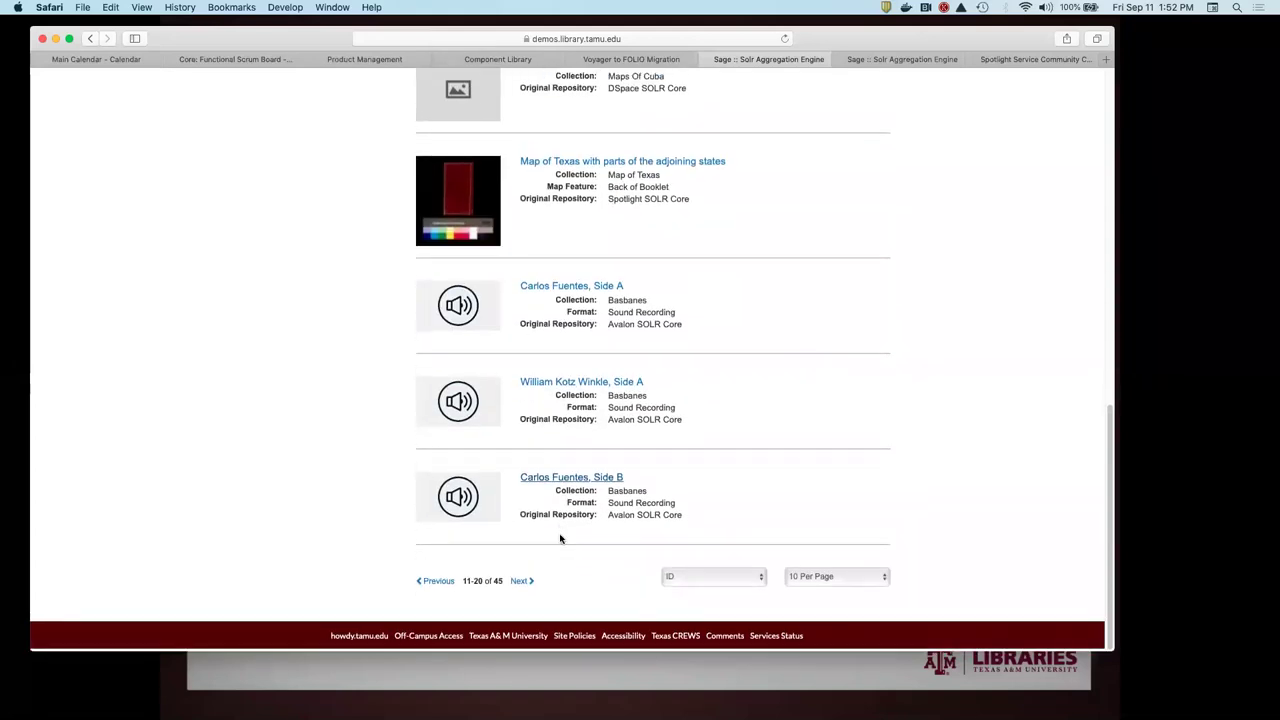
pyautogui.click(519, 583)
pyautogui.scroll(-5, 297, 385)
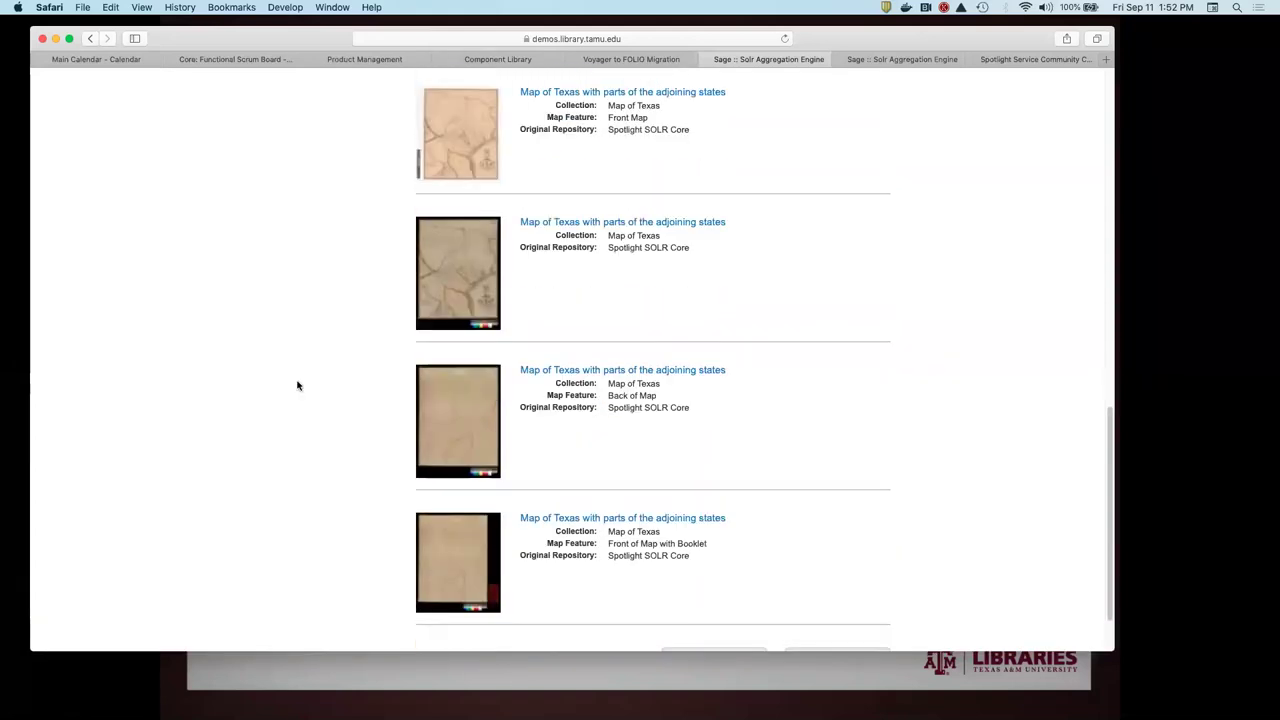
pyautogui.scroll(10, 297, 384)
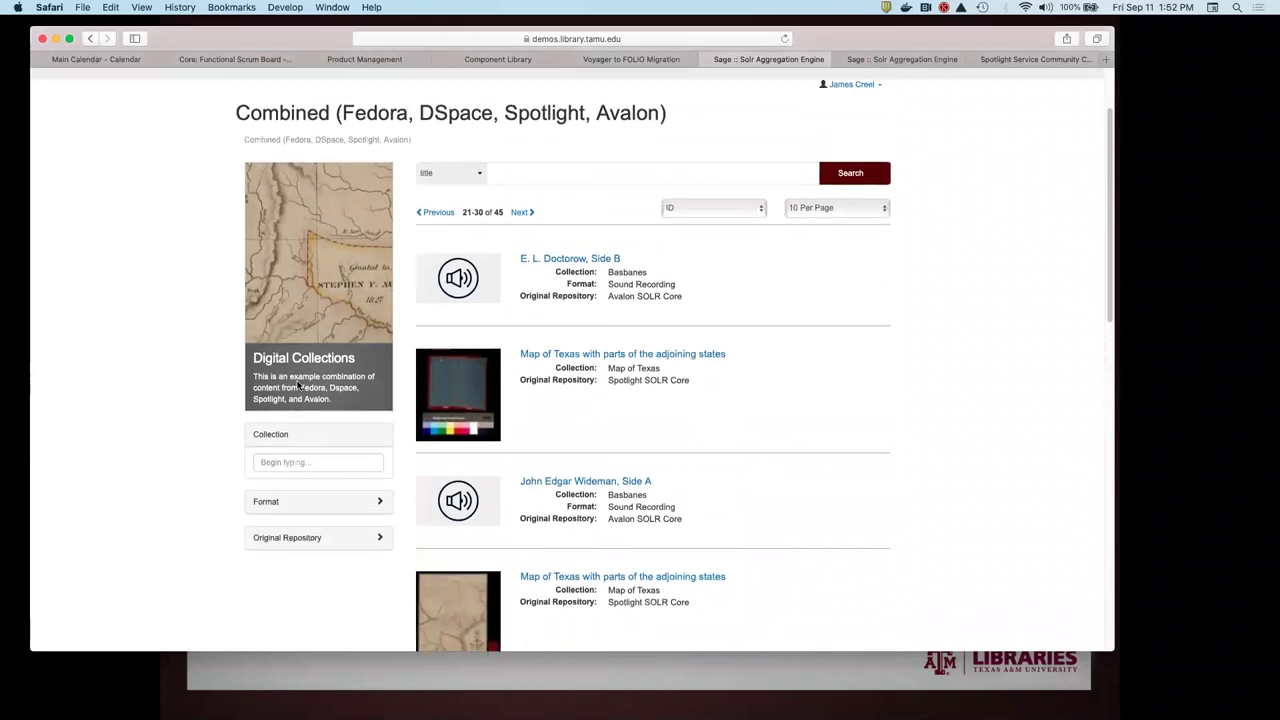
pyautogui.scroll(-5, 166, 378)
pyautogui.scroll(-3, 167, 380)
pyautogui.scroll(3, 167, 380)
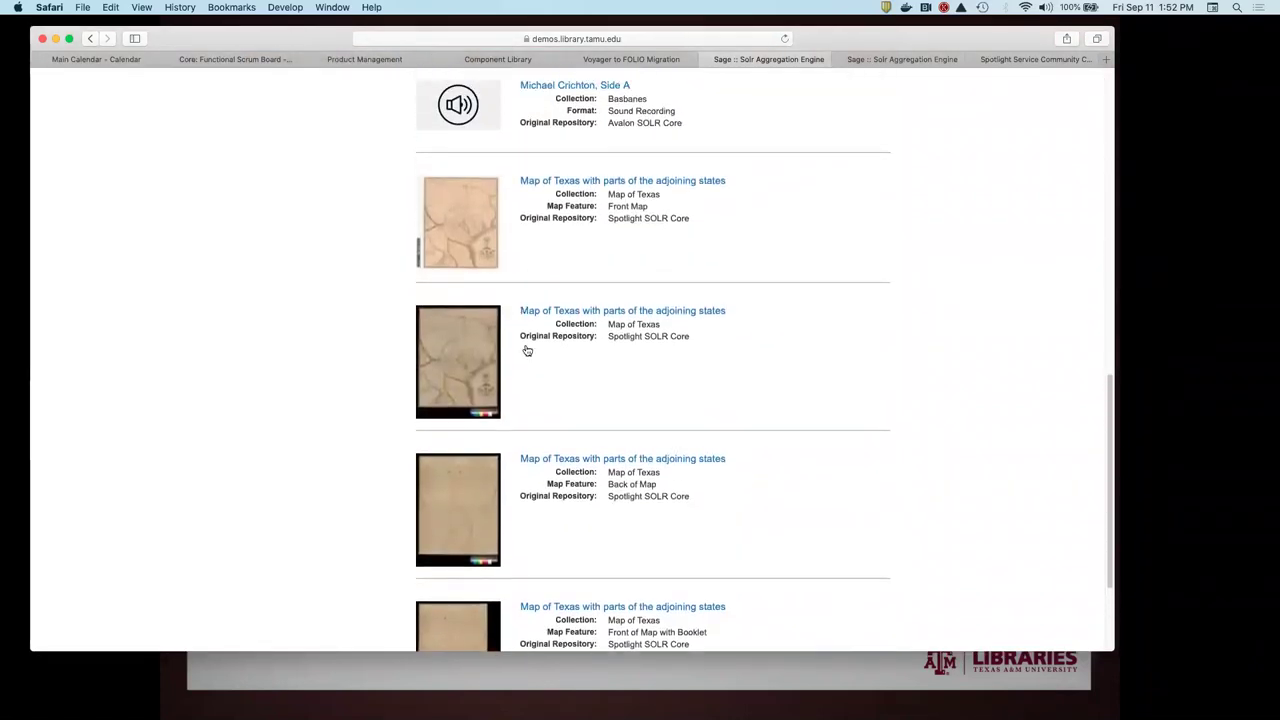
pyautogui.click(476, 356)
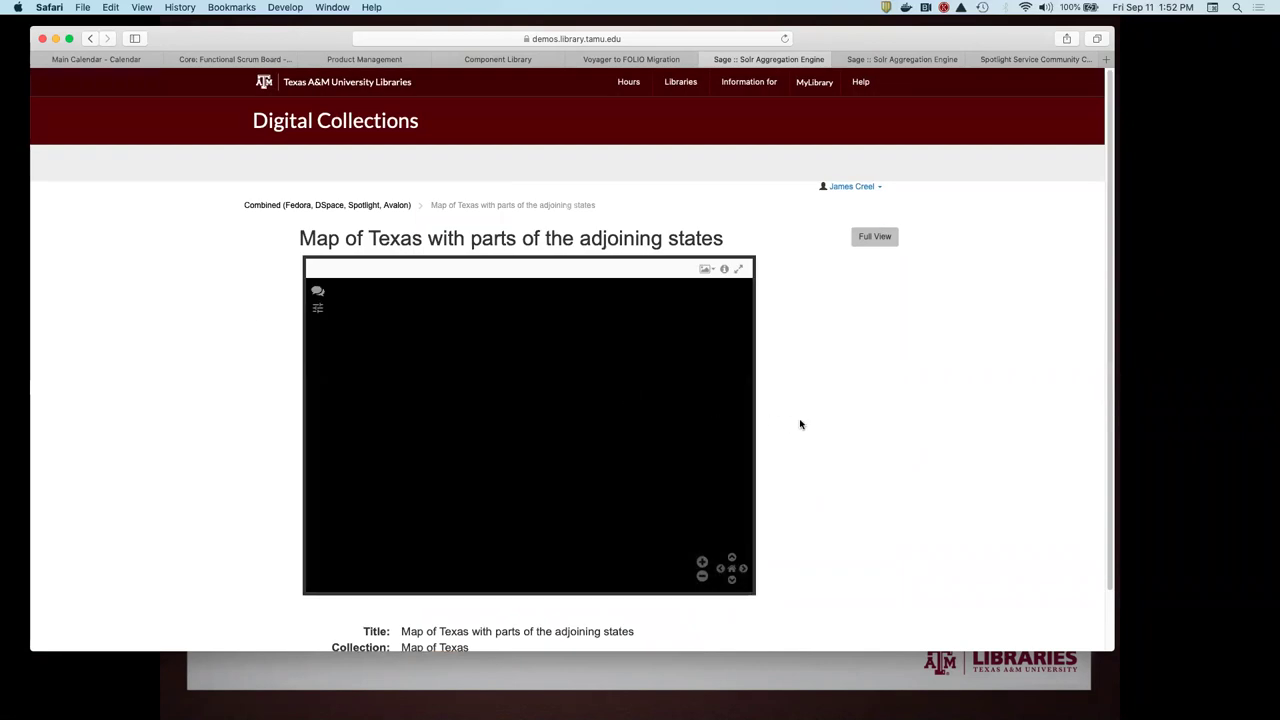
pyautogui.scroll(-1, 865, 377)
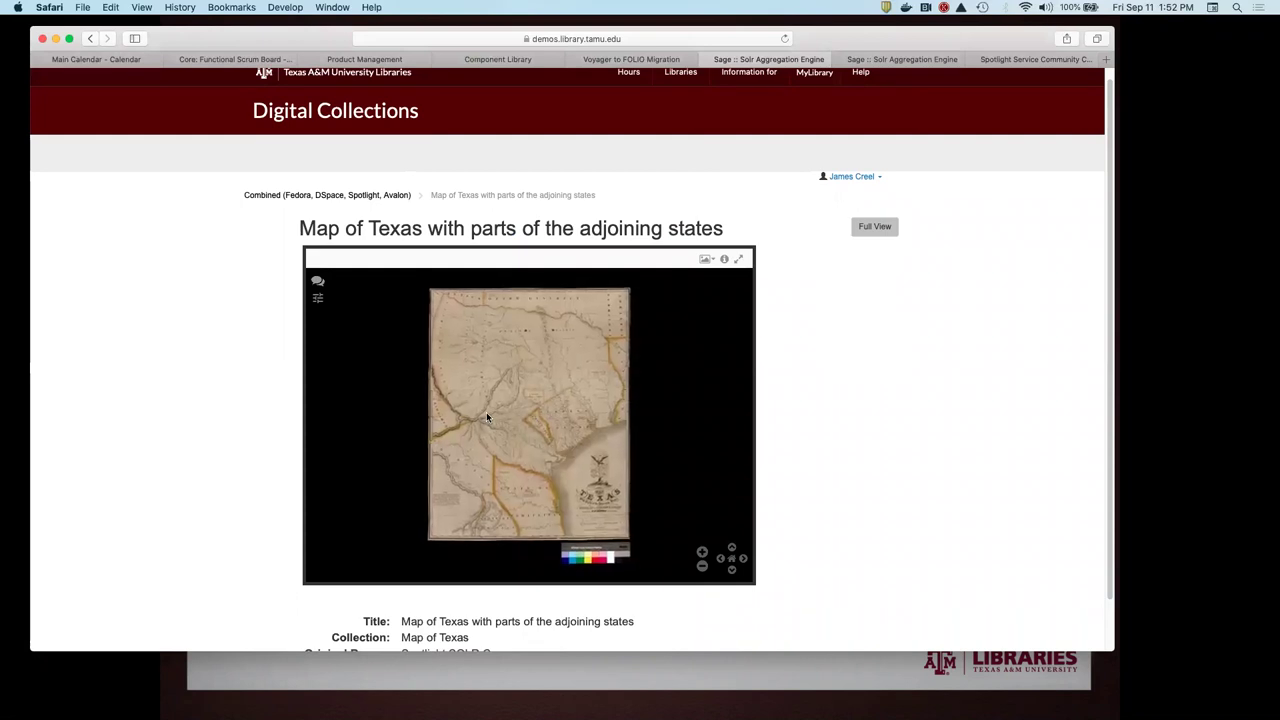
pyautogui.click(486, 412)
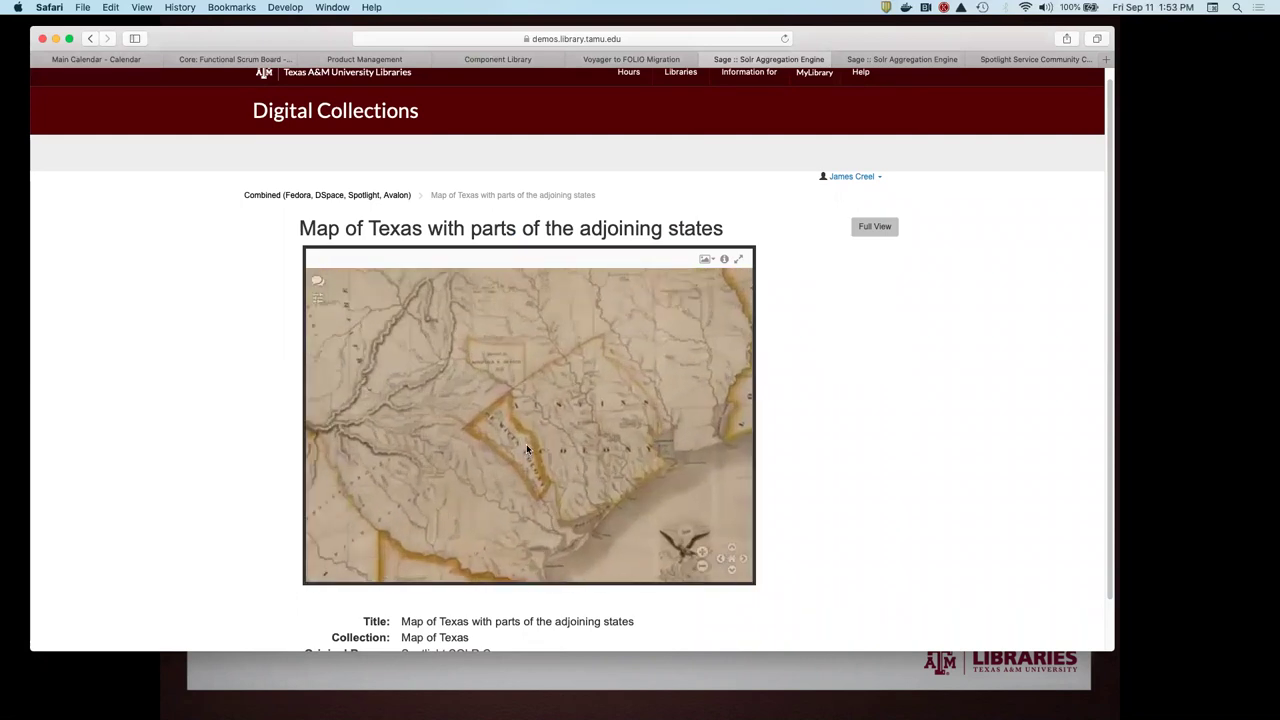
pyautogui.scroll(3, 663, 433)
pyautogui.scroll(-3, 673, 443)
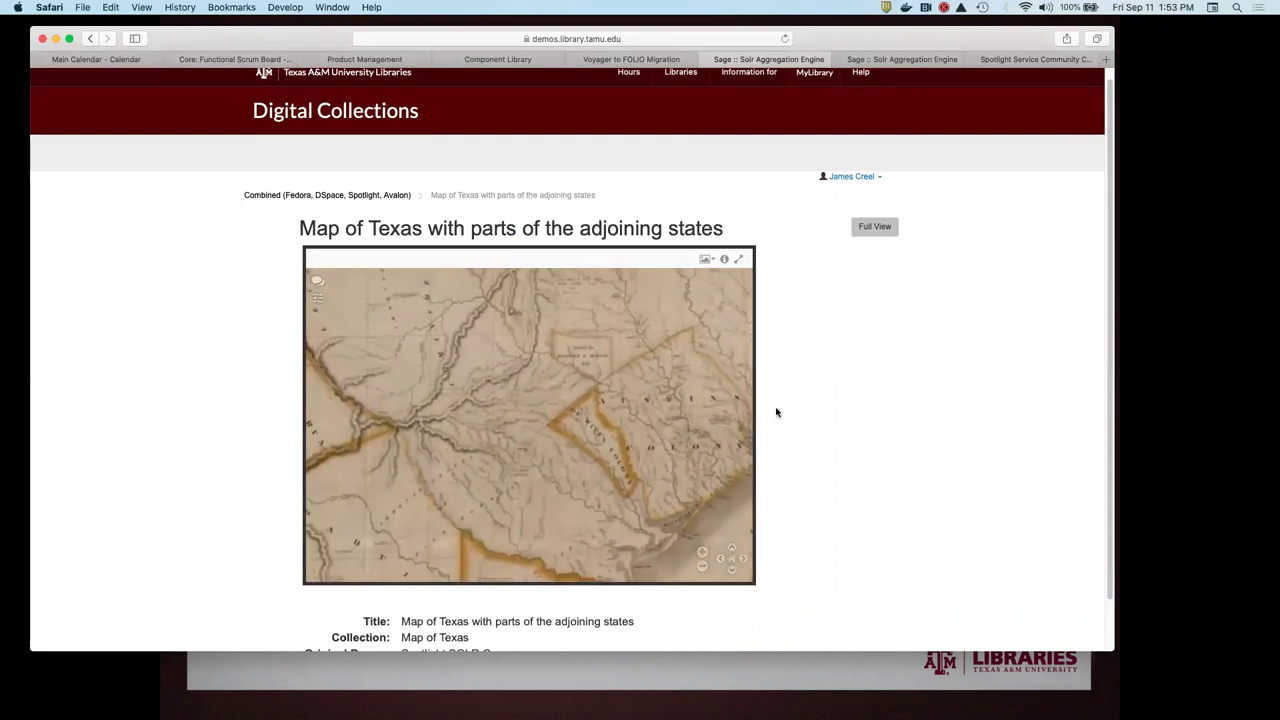
pyautogui.click(93, 40)
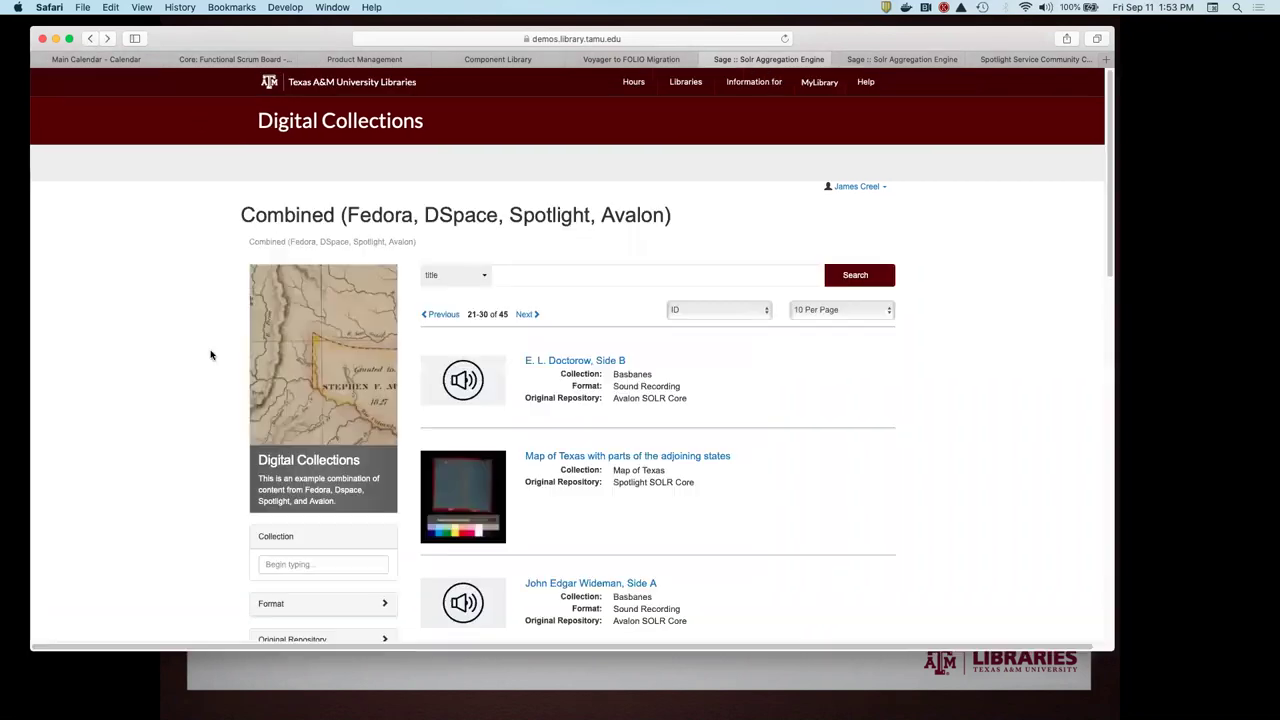
# - Load results 31–40 and open the Cary's survey of the high roads from London map item
pyautogui.scroll(-10, 209, 354)
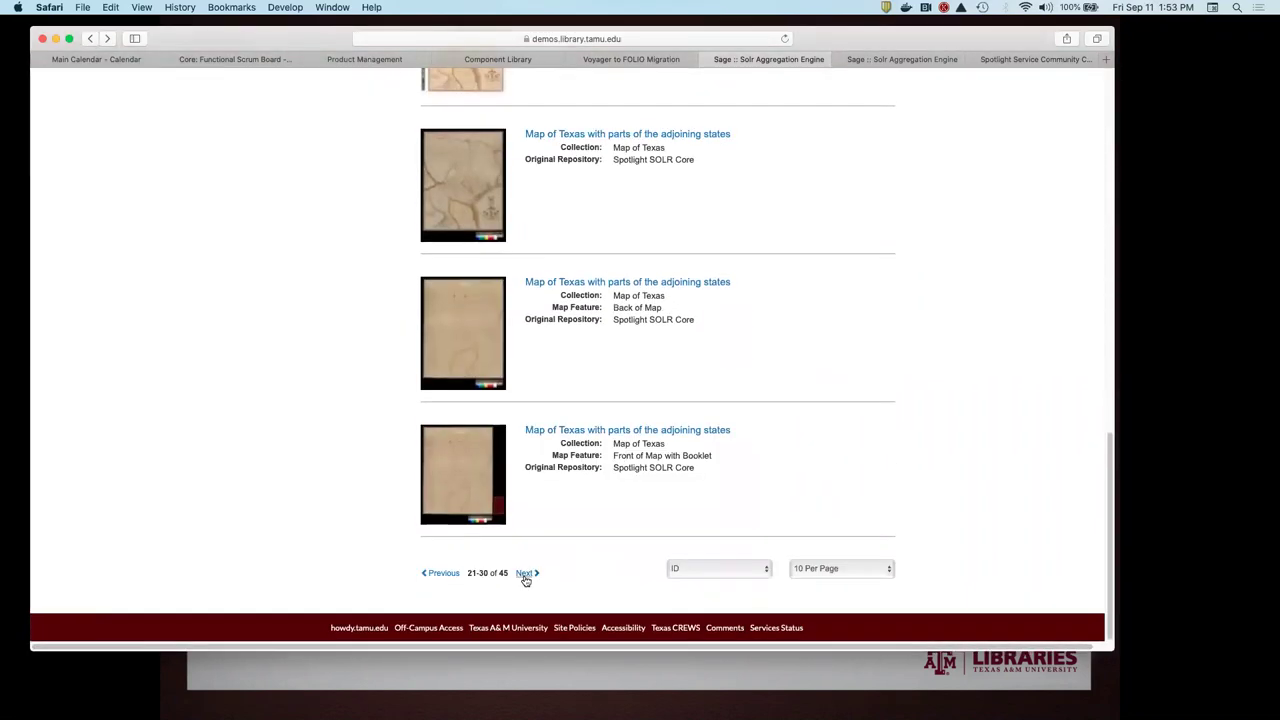
pyautogui.click(525, 574)
pyautogui.scroll(5, 349, 450)
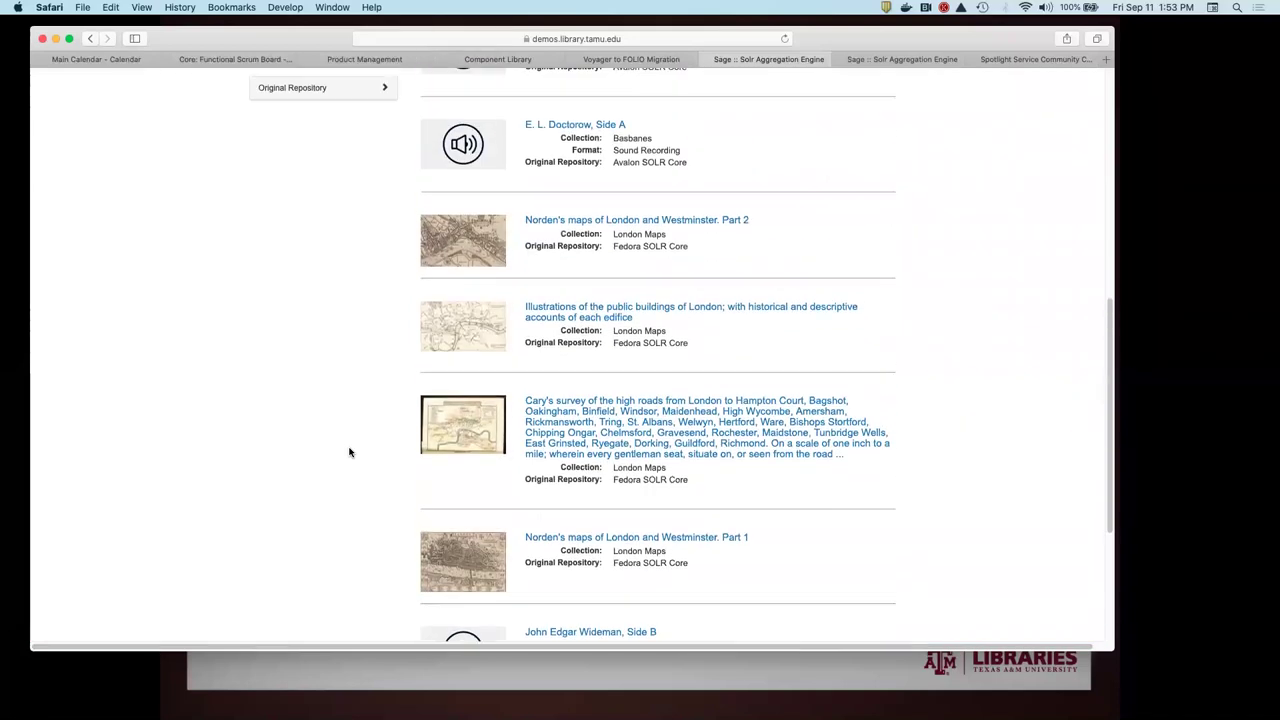
pyautogui.scroll(-1, 365, 450)
pyautogui.click(475, 411)
pyautogui.scroll(-8, 247, 443)
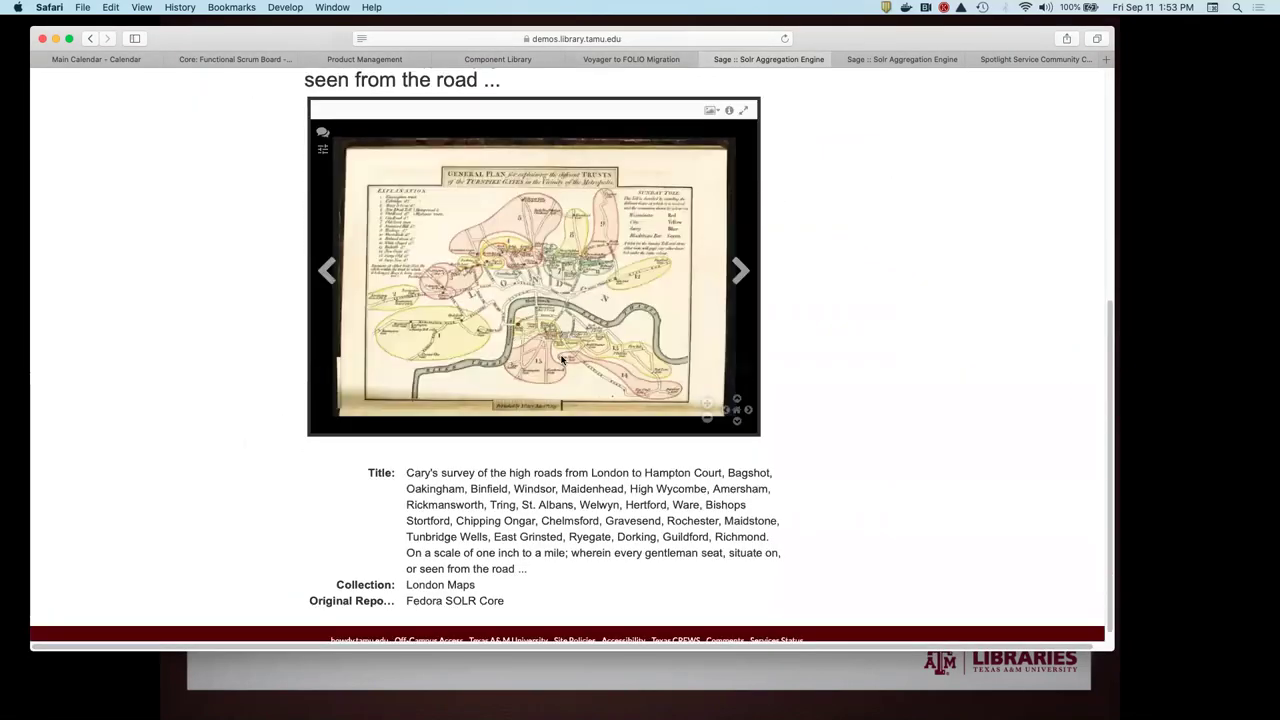
pyautogui.scroll(3, 583, 313)
pyautogui.scroll(-3, 560, 300)
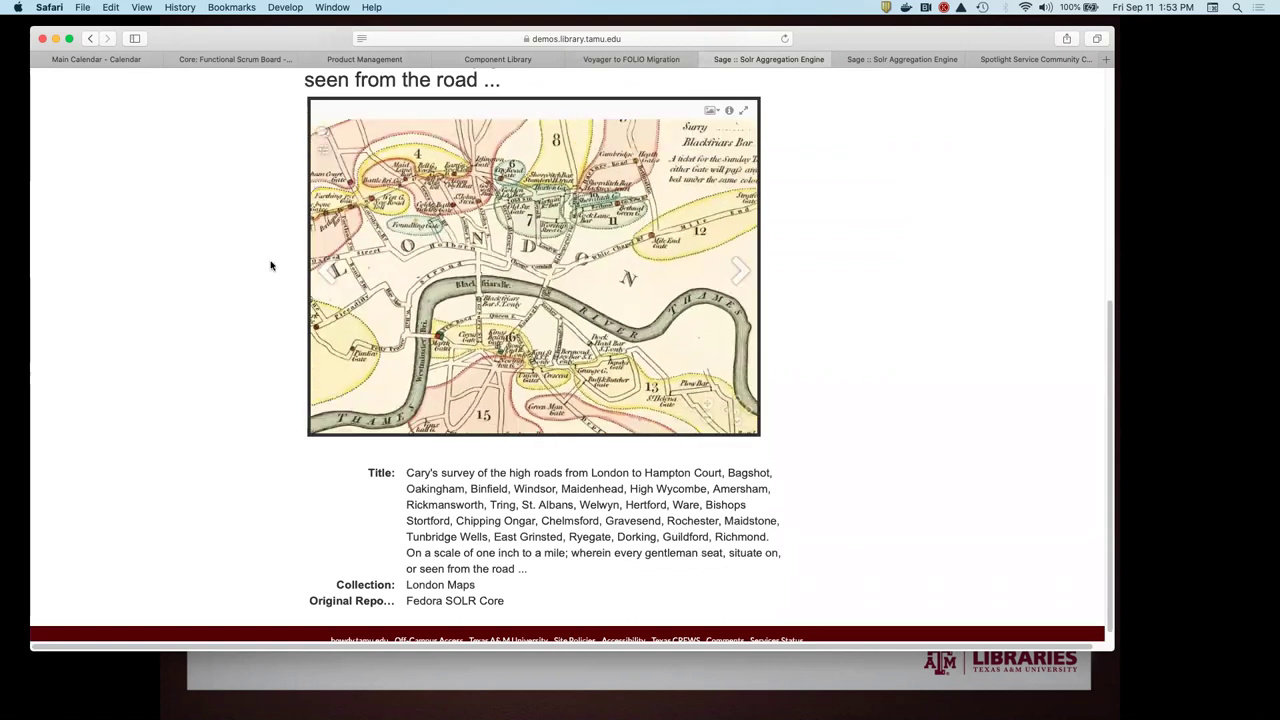
pyautogui.scroll(2, 270, 265)
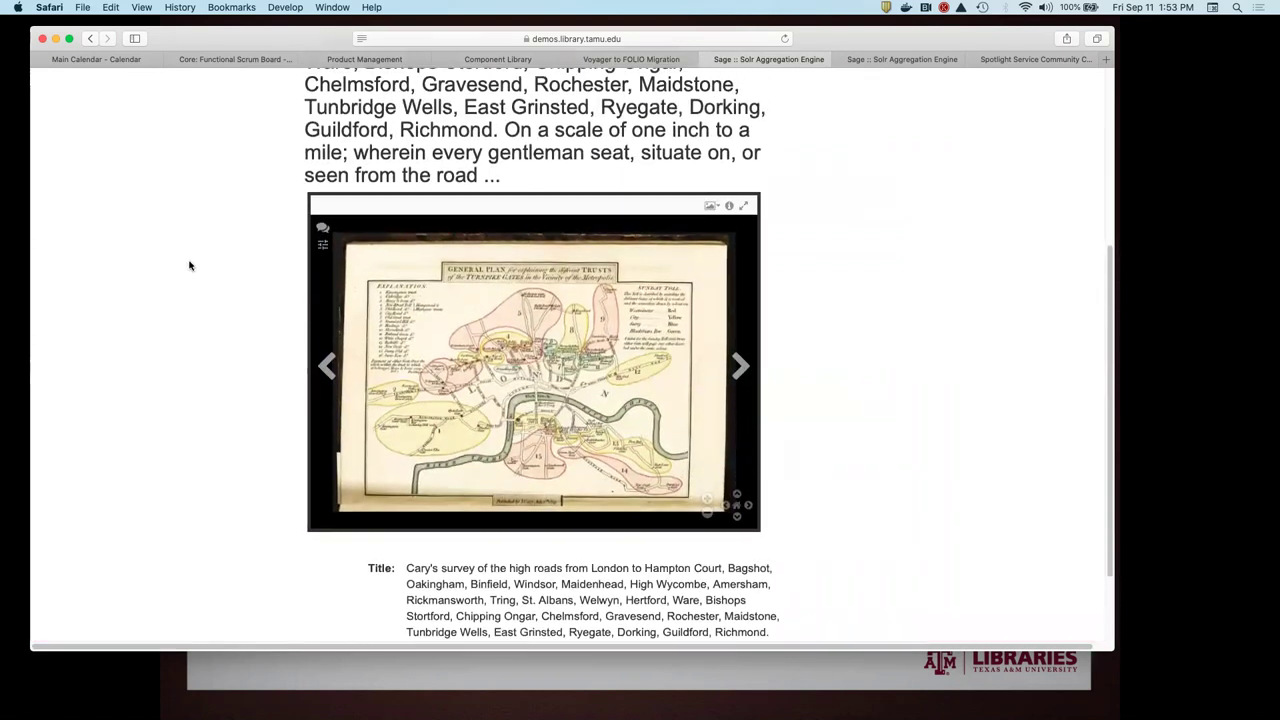
pyautogui.scroll(2, 860, 241)
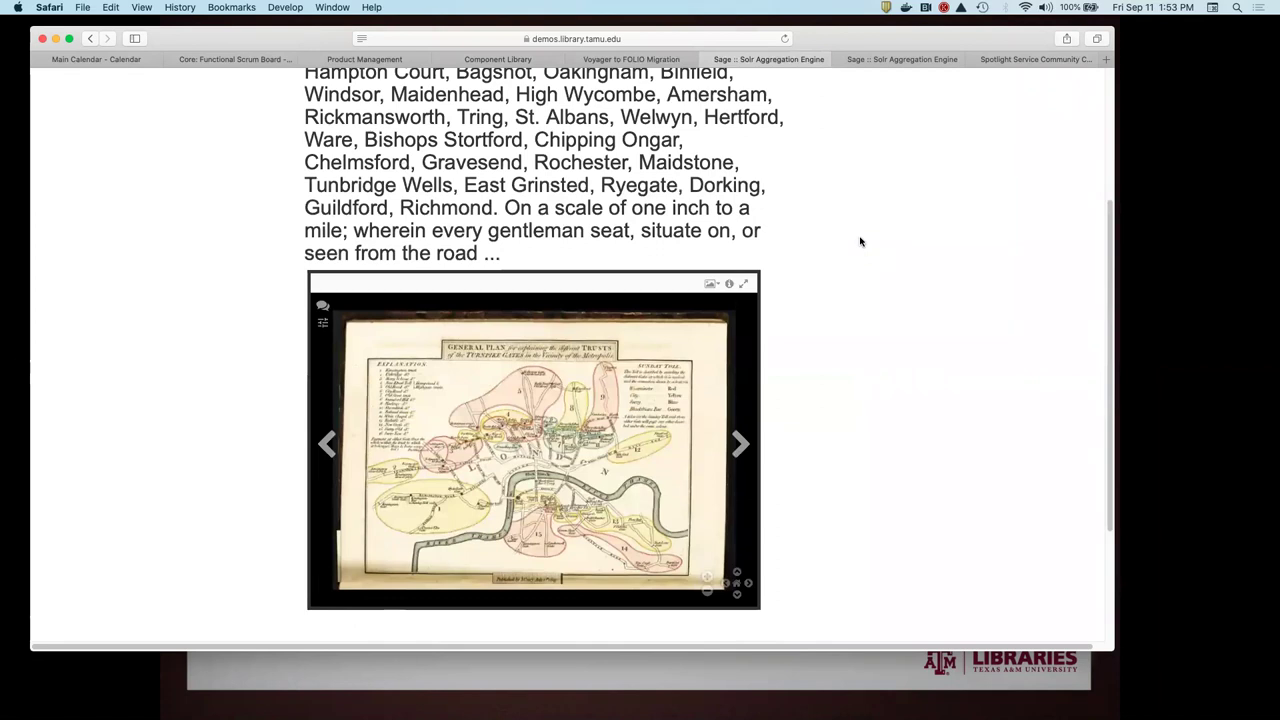